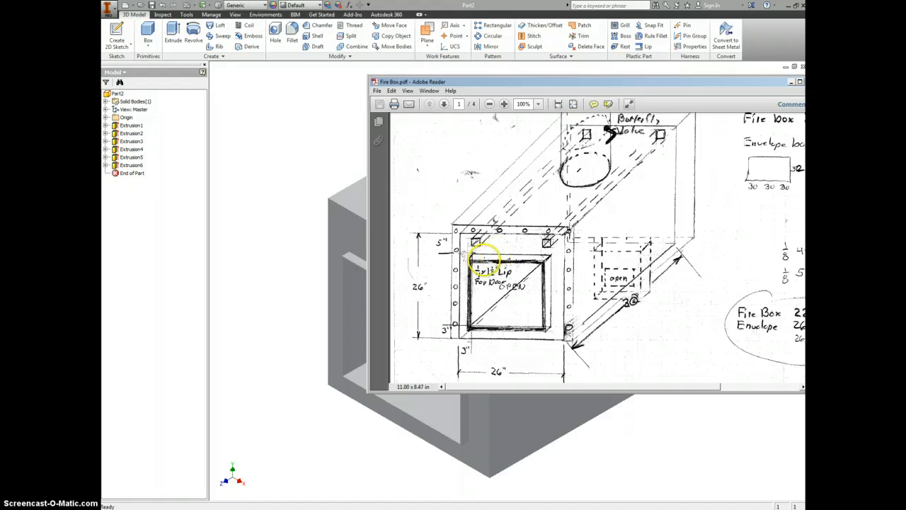
- Set the door lip's wall thickness to 0.25 in in the sketch behind the front opening's lip extrusion
left_click_drag(516, 86, 805, 86)
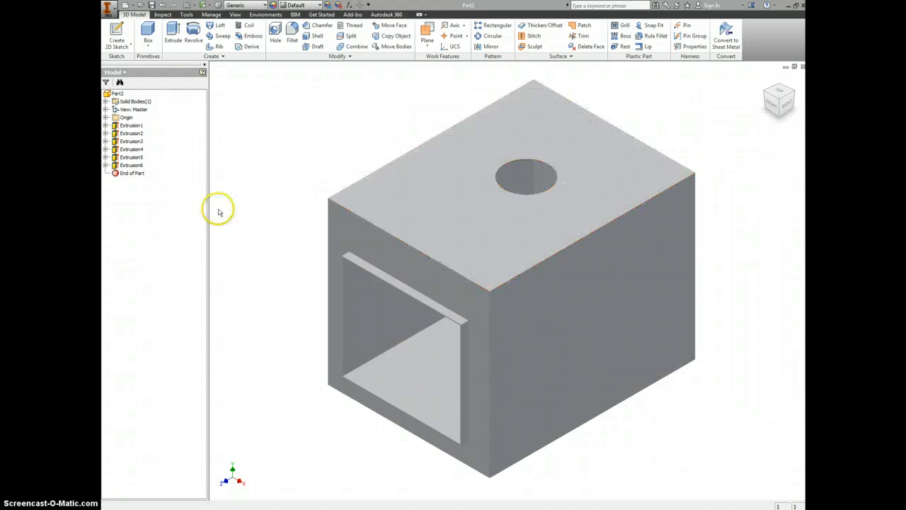
left_click(114, 157)
double_click(113, 157)
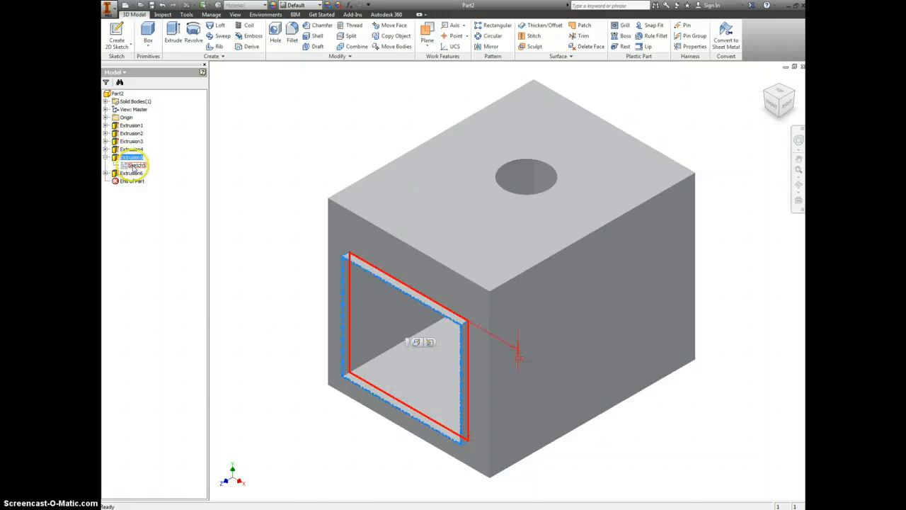
double_click(639, 228)
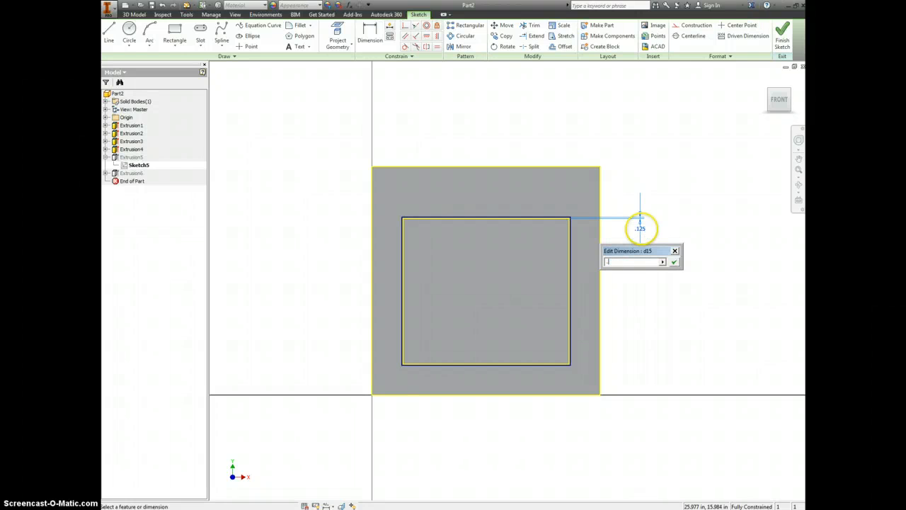
key("Return")
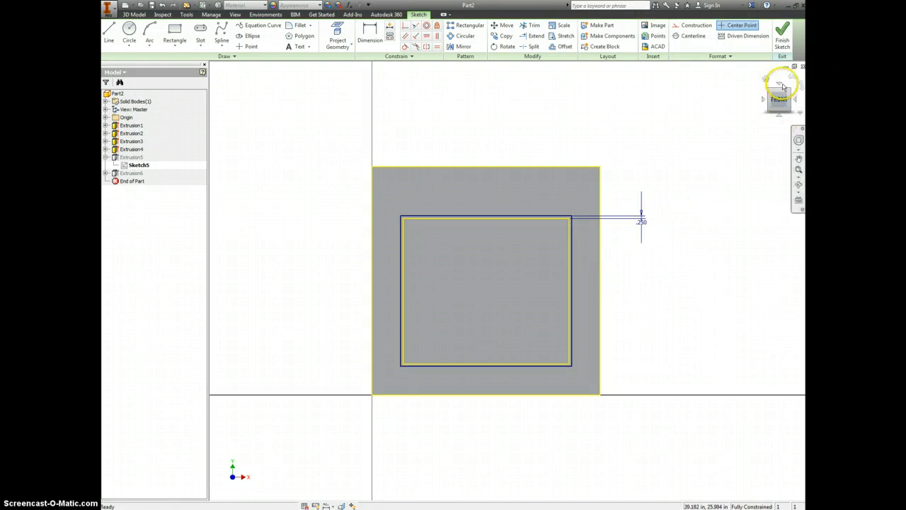
left_click(781, 42)
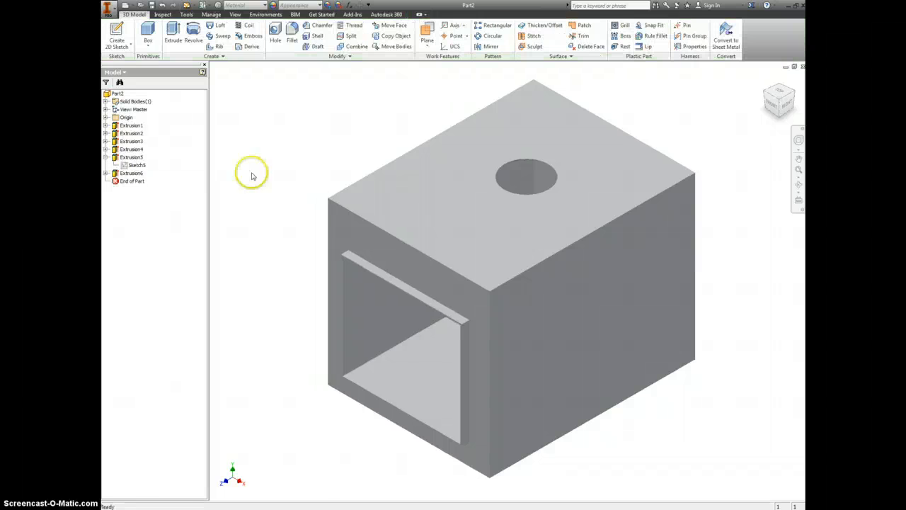
- Set the door lip's extrusion distance to 1.5 in
double_click(132, 157)
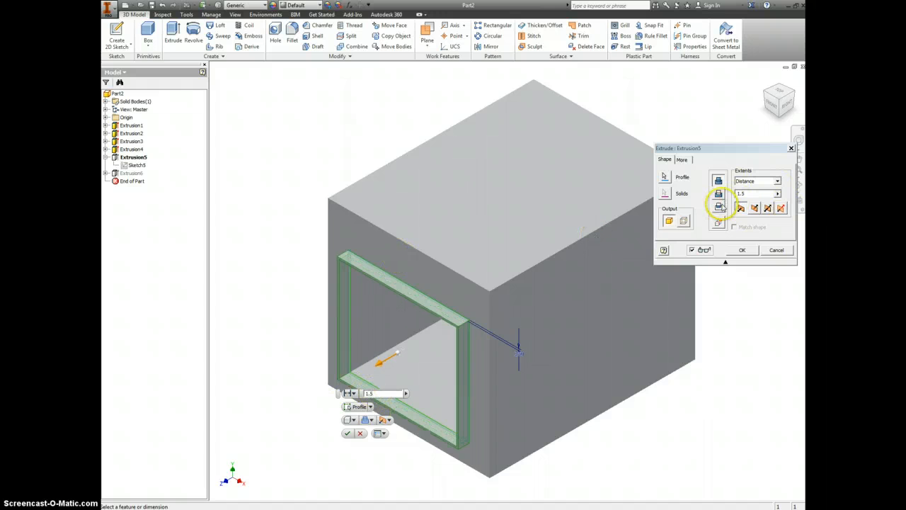
key("Return")
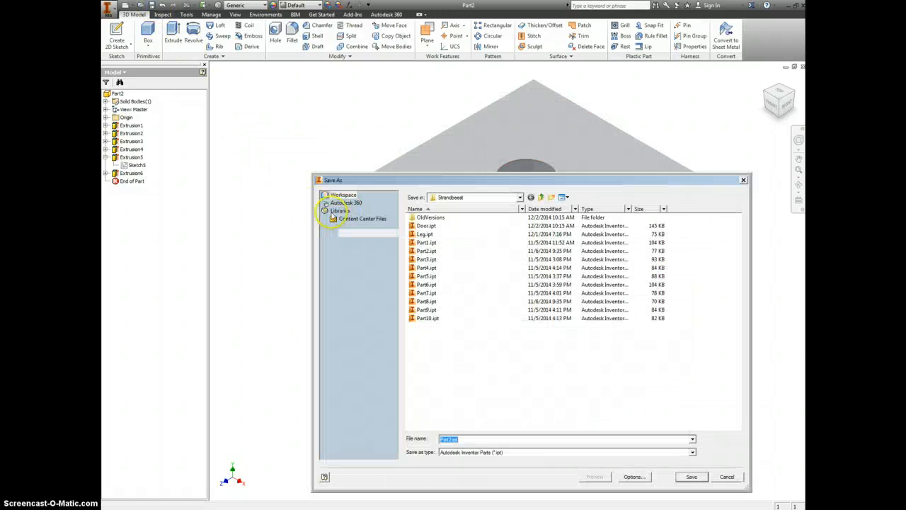
left_click(727, 477)
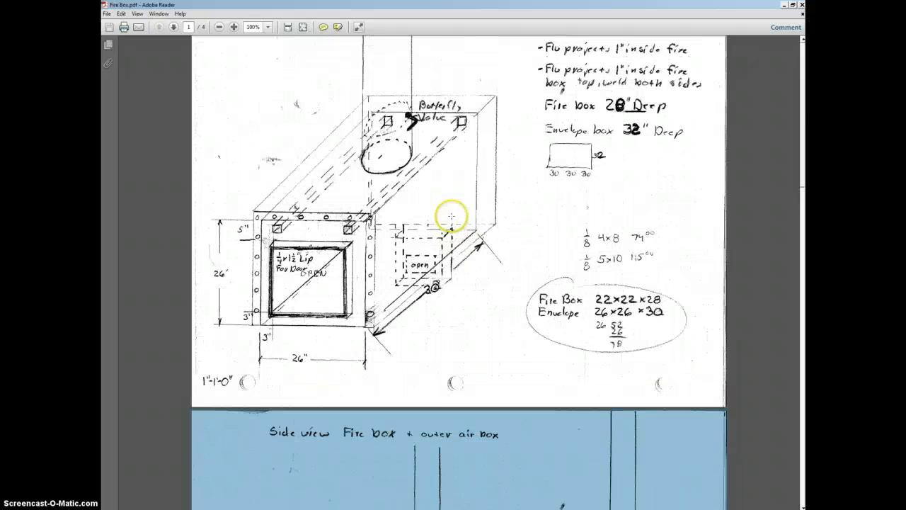
- Switch to Adobe Reader and examine the inside view and the outer air box side view in Fire Box.pdf
scroll(446, 215, "up", 3)
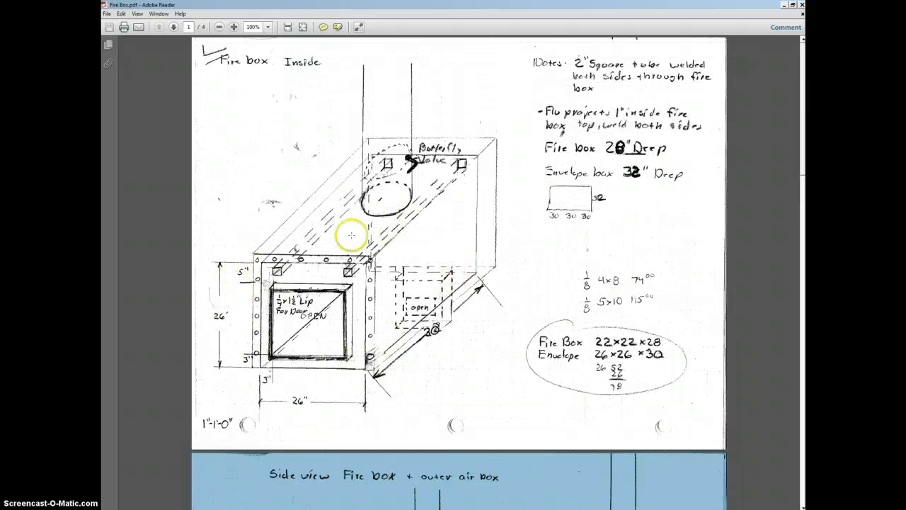
scroll(192, 253, "down", 10)
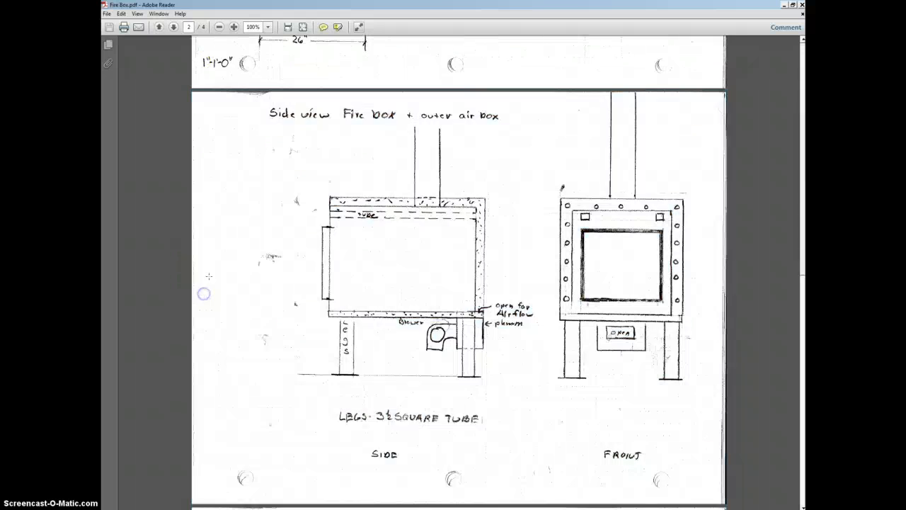
scroll(355, 253, "down", 1)
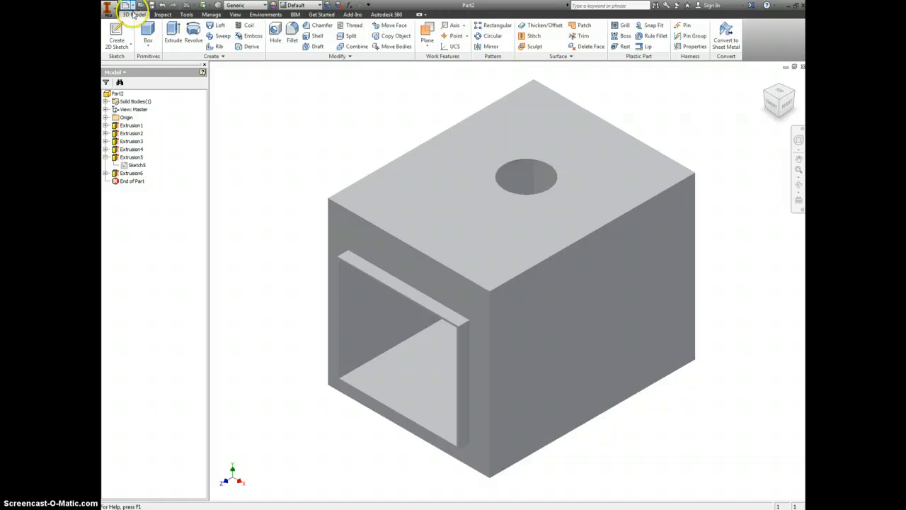
- Create a new part in Inventor and start a 2D sketch on the front plane
left_click(133, 10)
left_click(122, 57)
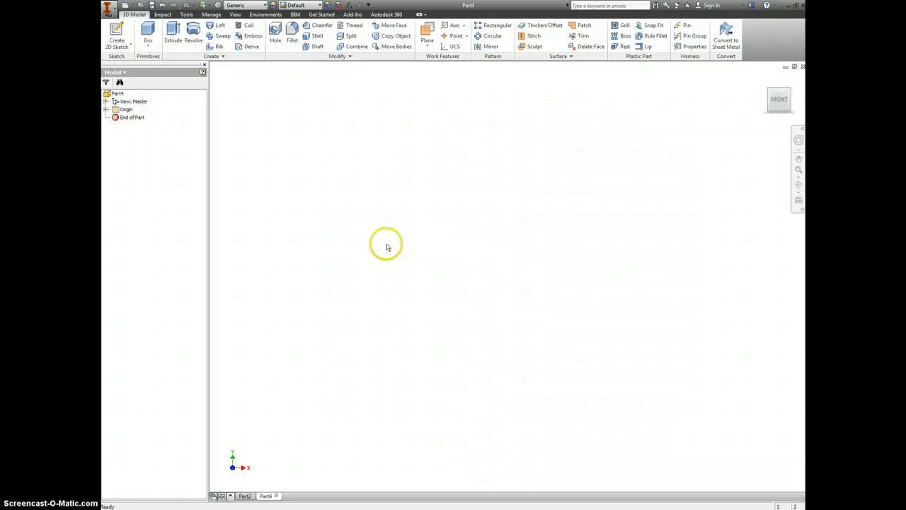
left_click(117, 32)
left_click(543, 220)
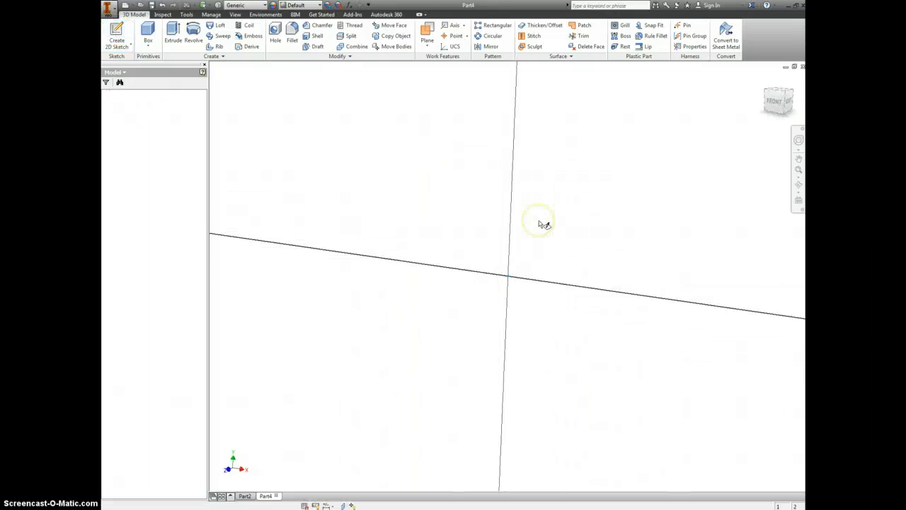
- Sketch a 26 by 26 in two-point rectangle with one corner at the origin
right_click(559, 210)
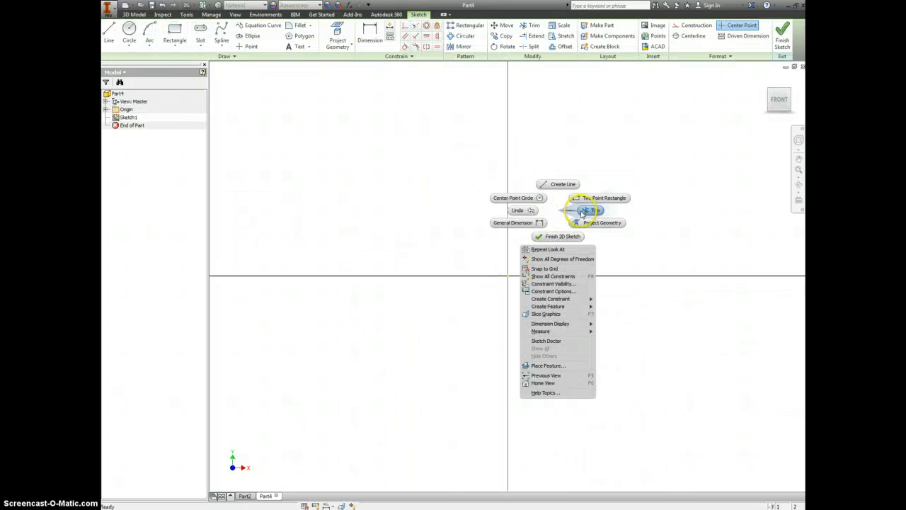
left_click(586, 198)
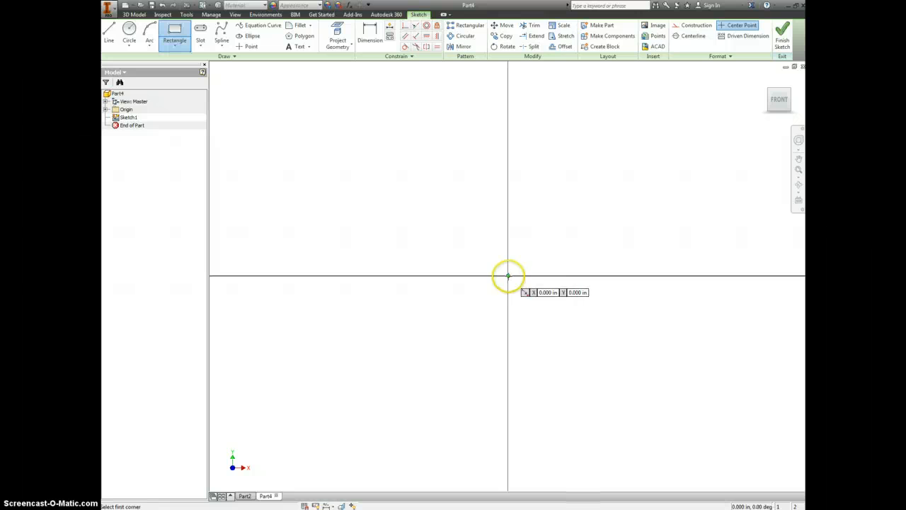
left_click(508, 275)
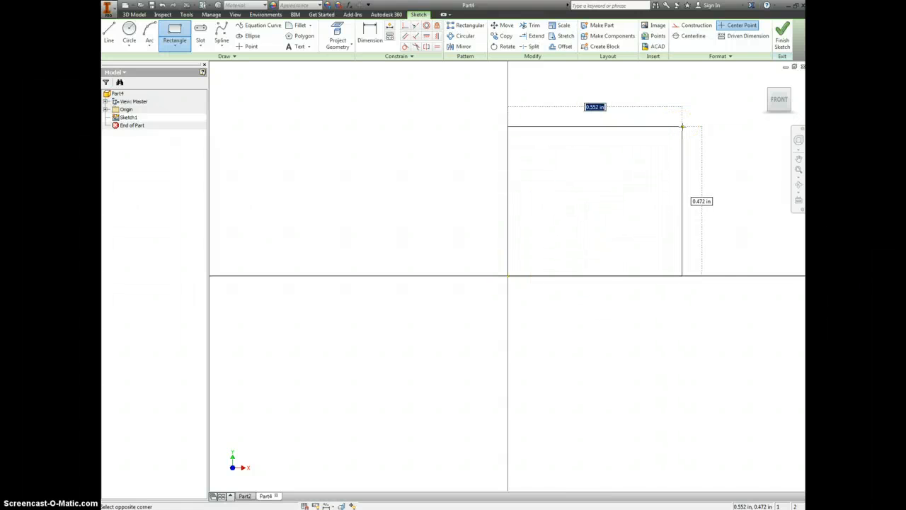
left_click(715, 127)
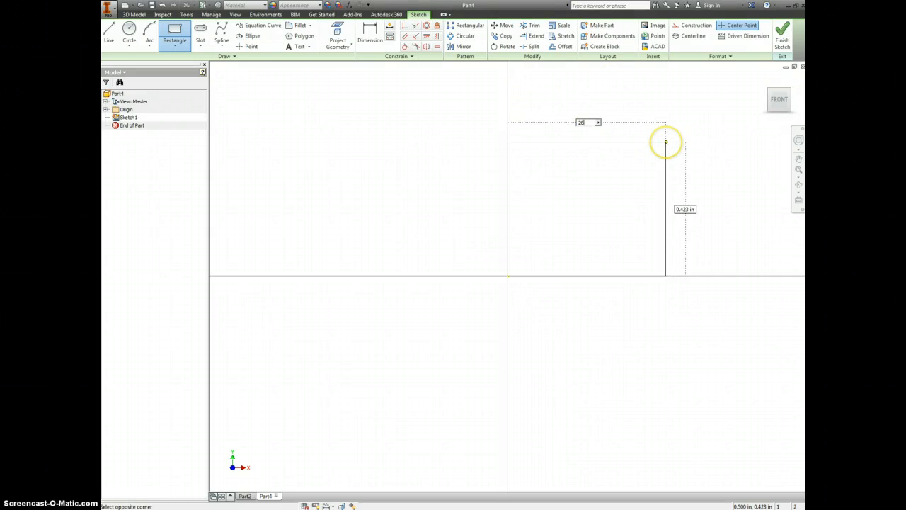
key("Tab")
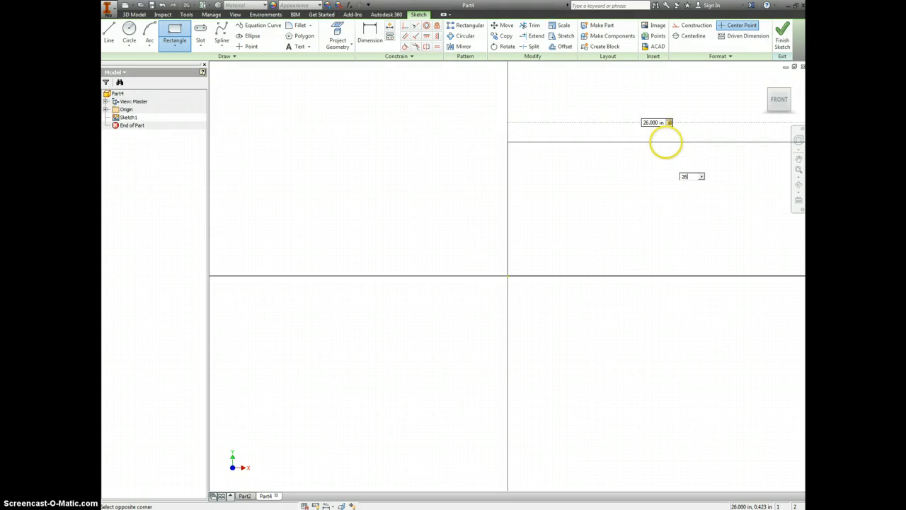
type("26")
key("Return")
scroll(664, 140, "up", 3)
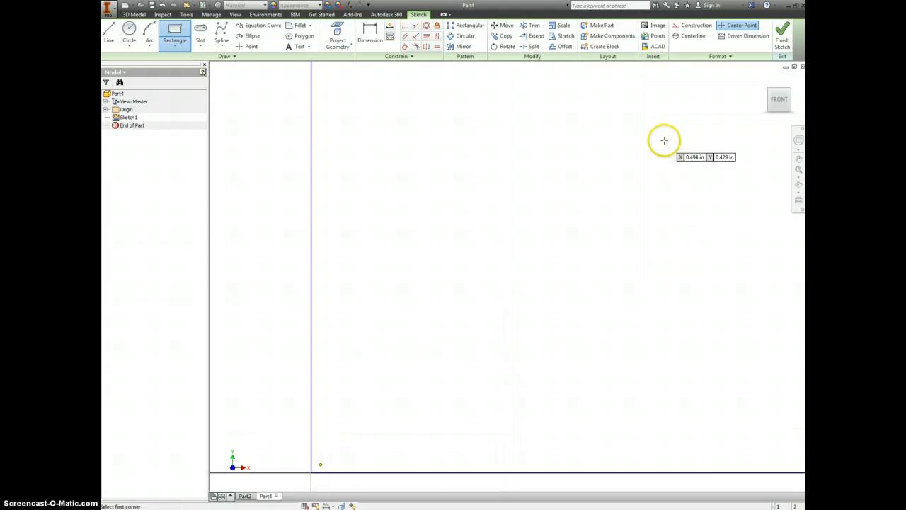
key("e")
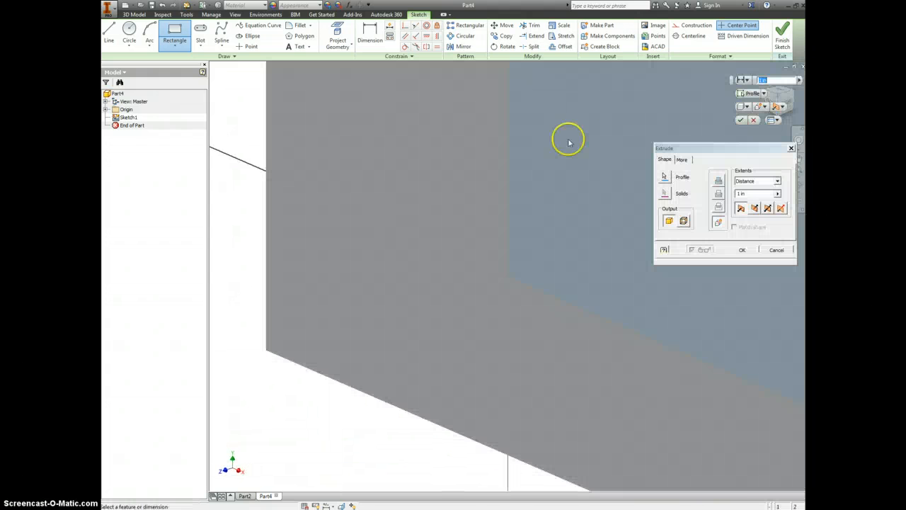
left_click(768, 249)
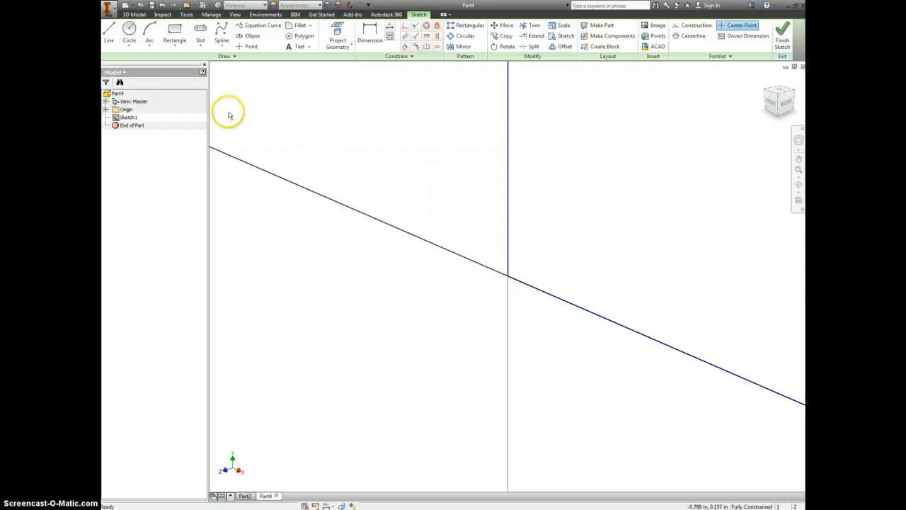
left_click(127, 117)
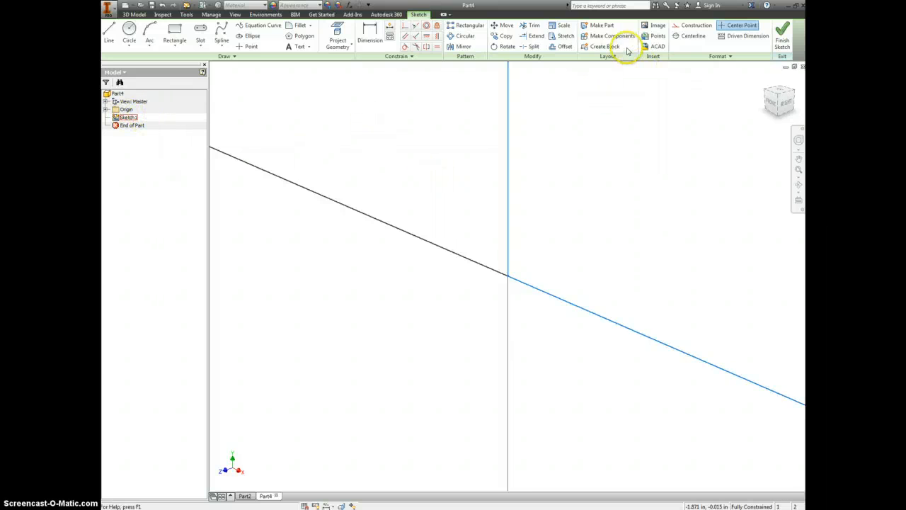
- Offset the square inward and dimension the gap between the two outlines to 0.125 in
left_click(563, 47)
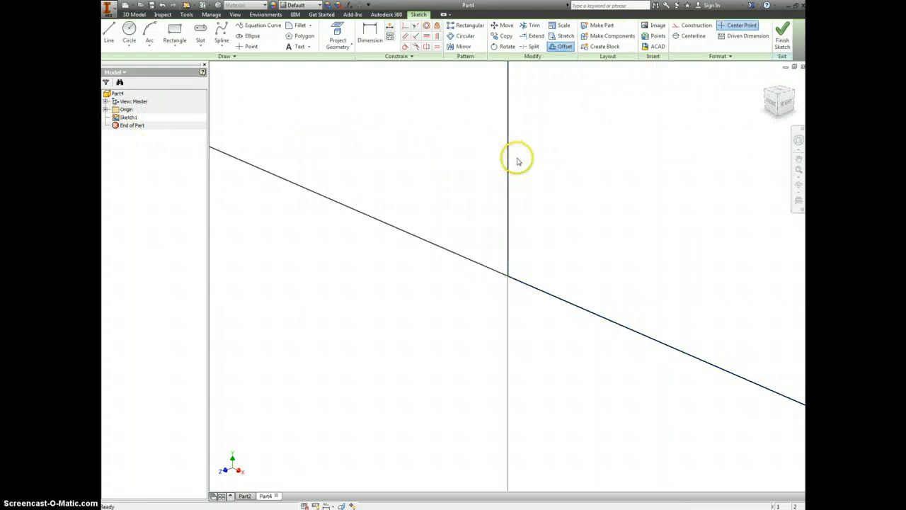
left_click(533, 163)
key("d")
left_click(508, 189)
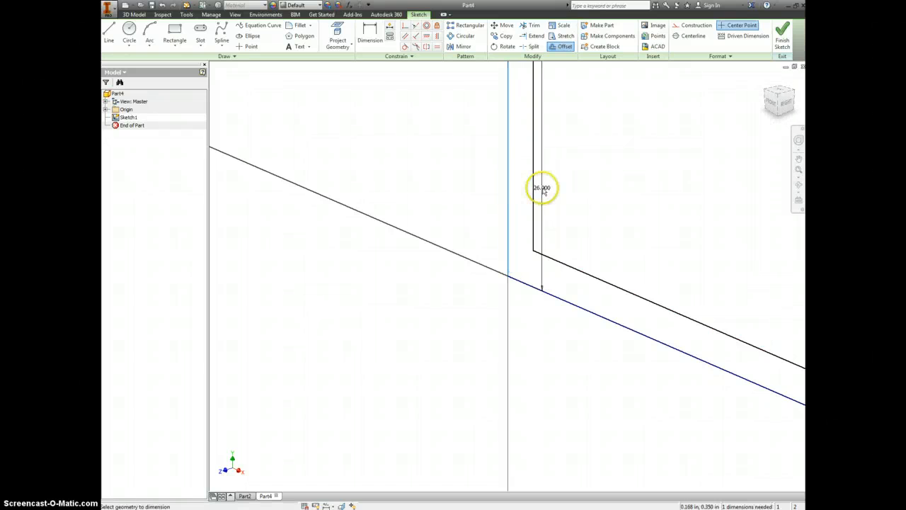
left_click(534, 192)
left_click(522, 192)
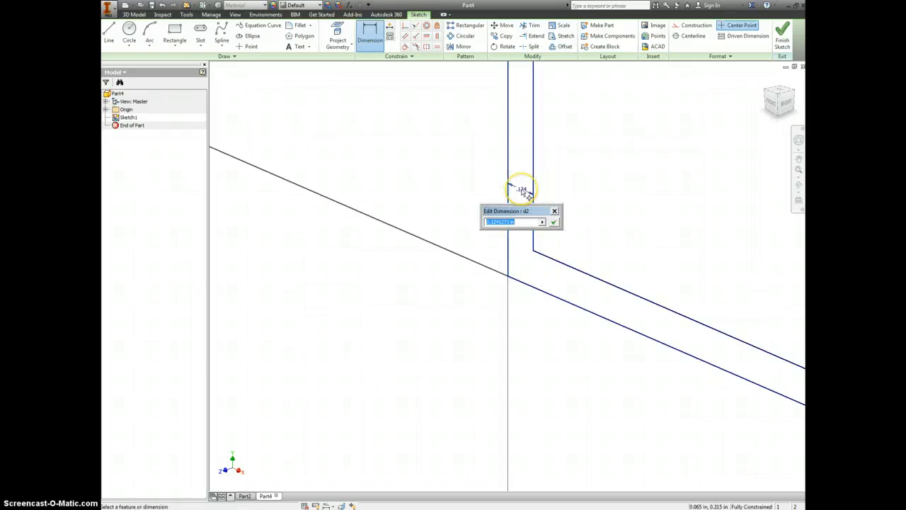
key("Return")
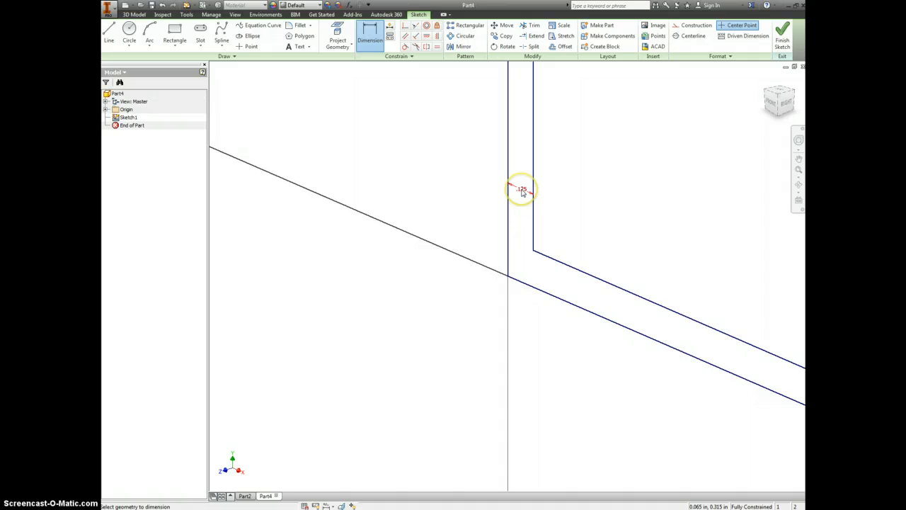
- Extrude the thin wall profile between the two squares to a distance of 30 in
key("e")
left_click(521, 168)
scroll(521, 169, "up", 5)
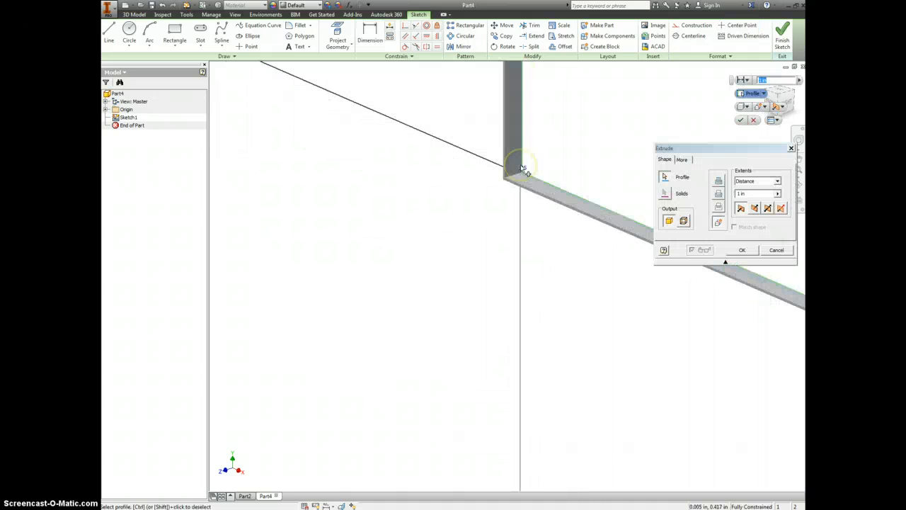
scroll(548, 129, "up", 2)
scroll(558, 121, "up", 5)
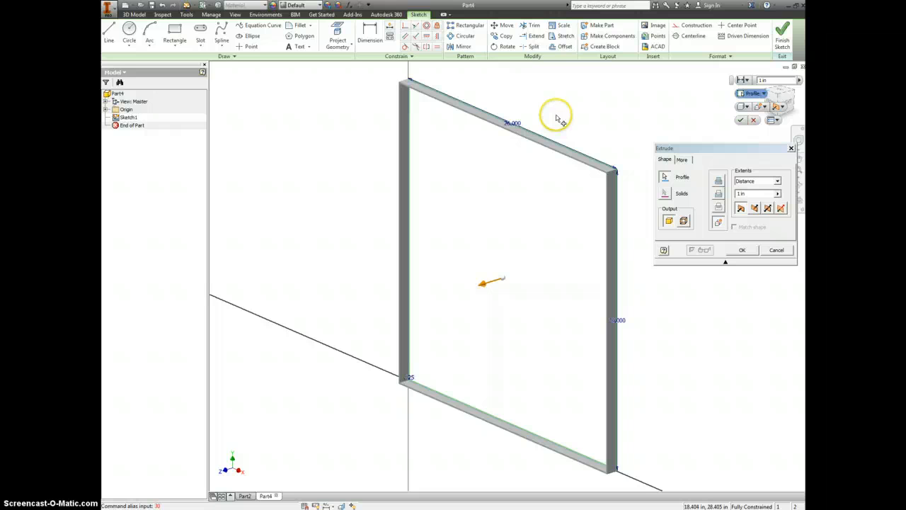
key("Return")
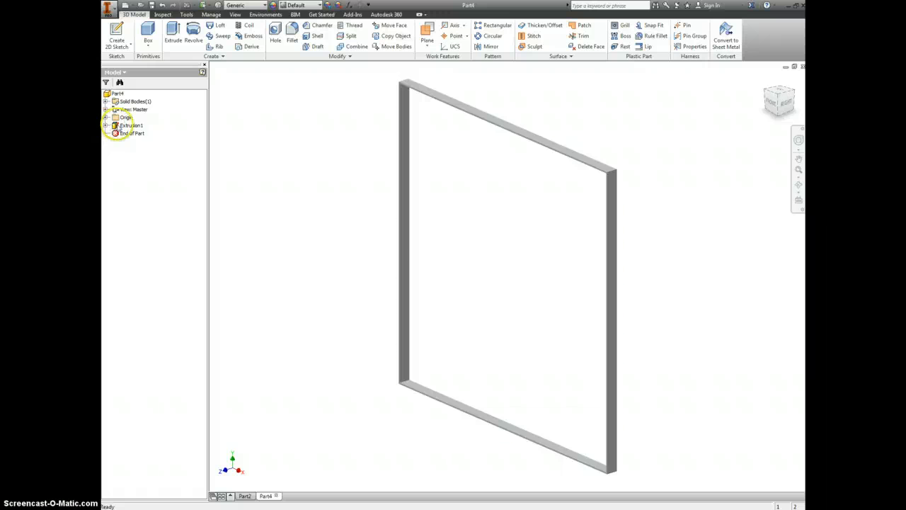
double_click(120, 126)
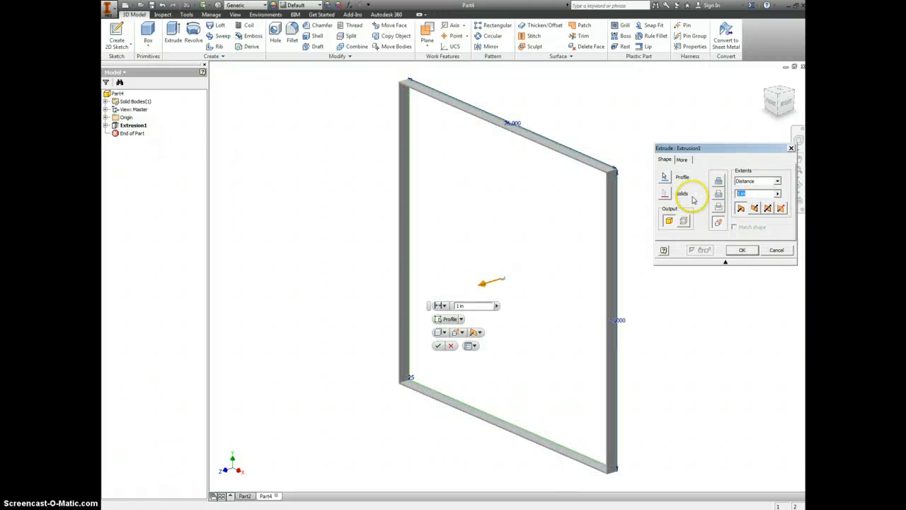
key("Return")
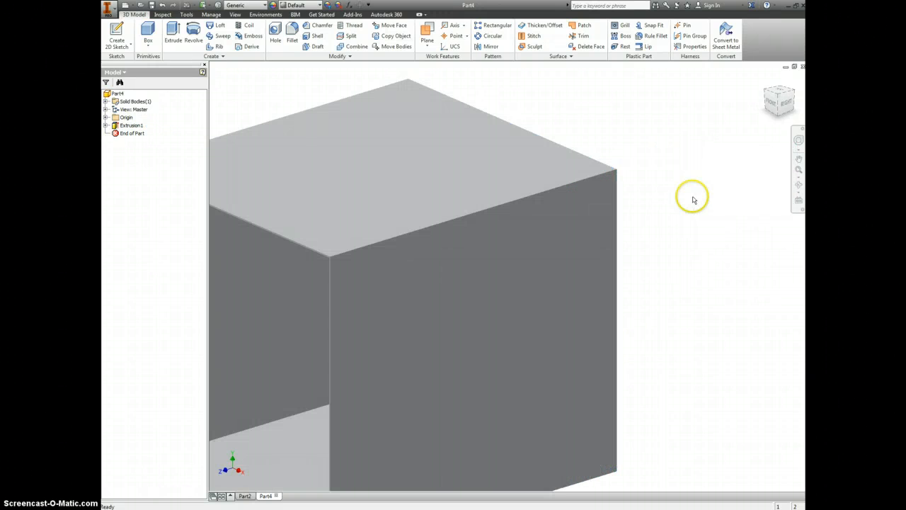
- Start a new sketch on the thin end face at the back of the box
left_click(794, 94)
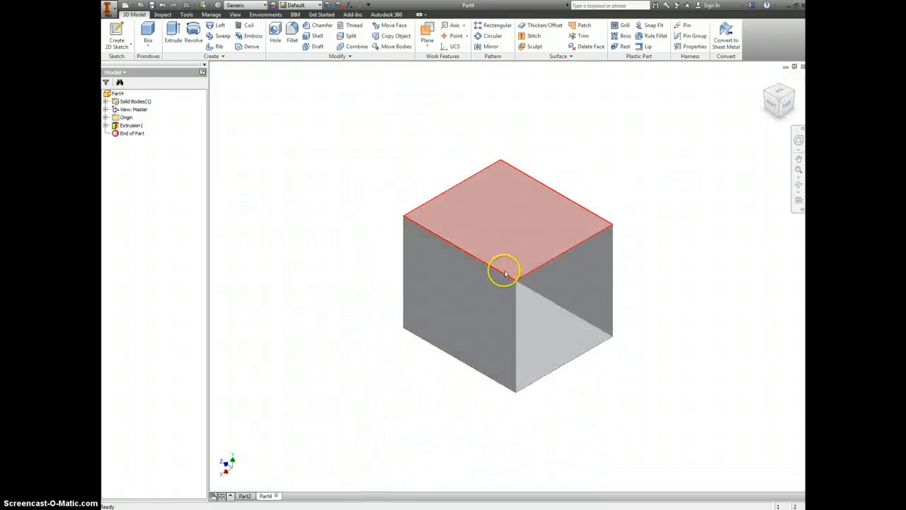
scroll(506, 273, "up", 5)
scroll(489, 287, "up", 3)
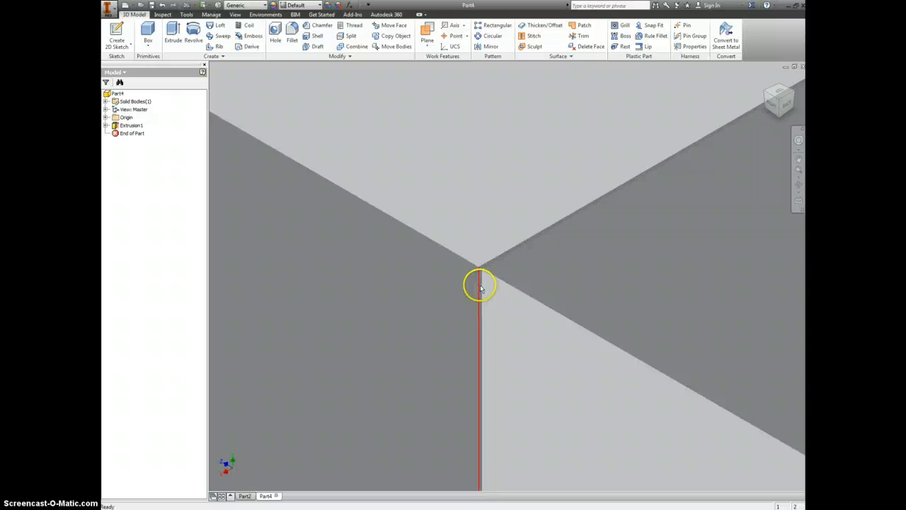
right_click(481, 283)
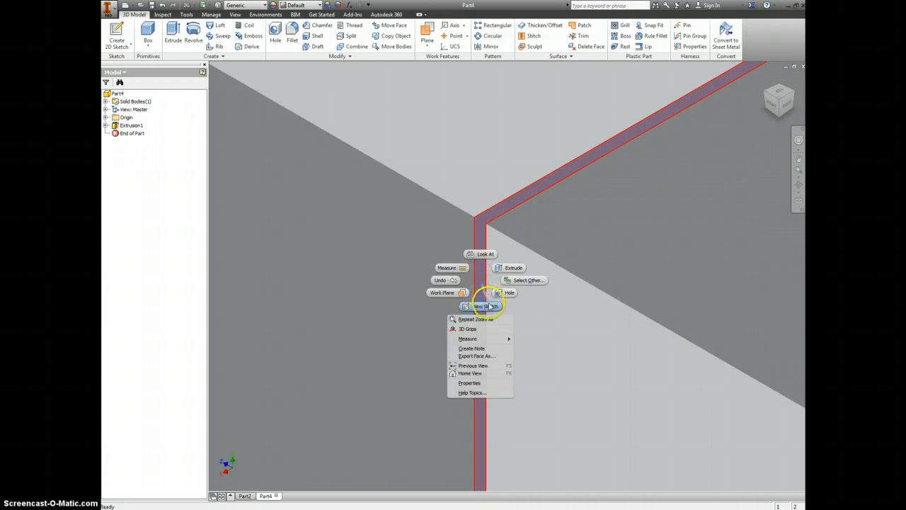
left_click(493, 301)
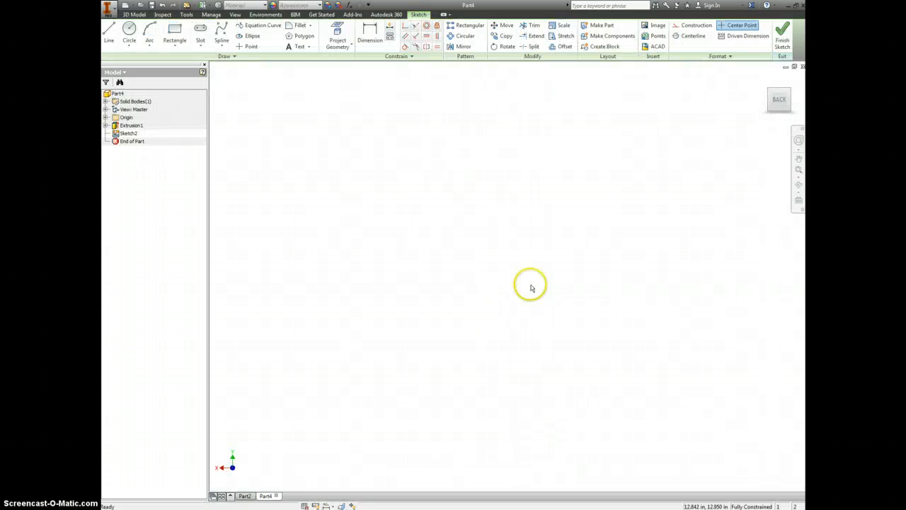
- Close the box's back end by extruding the inner square profile 0.125 in with the direction flipped
left_click(781, 32)
key("e")
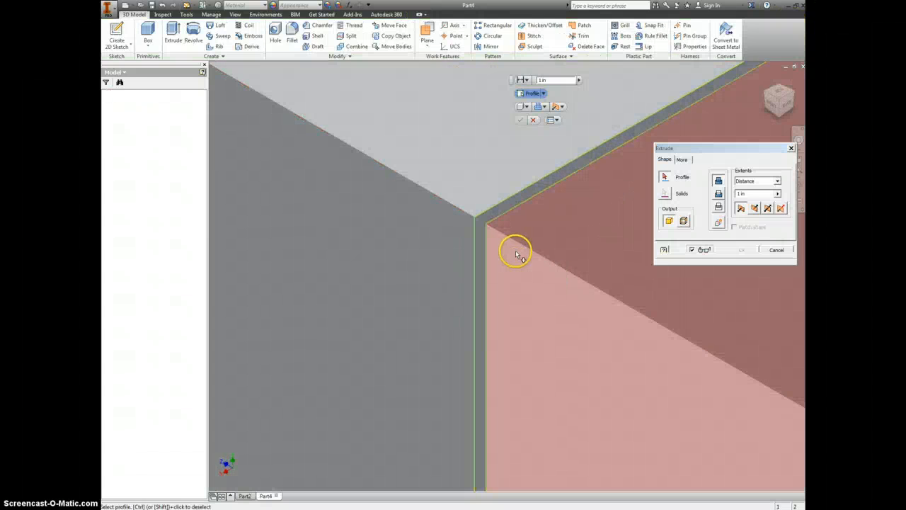
left_click(531, 228)
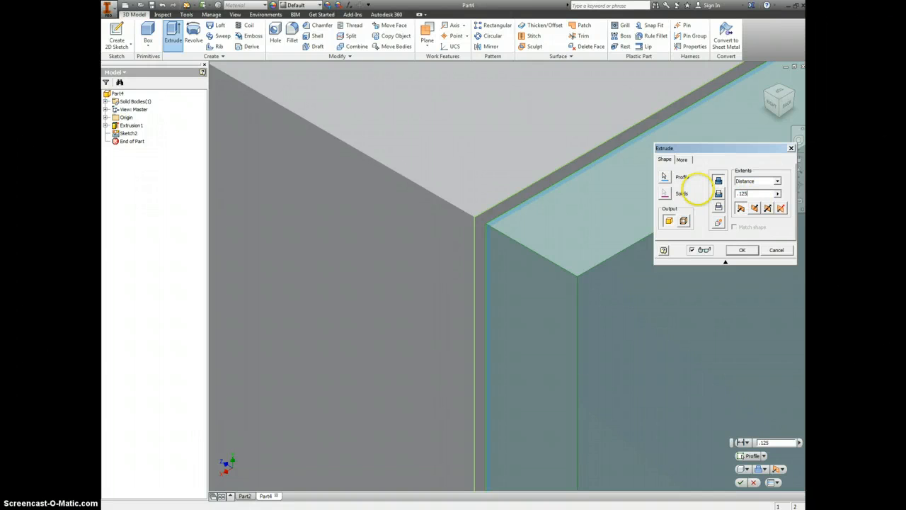
left_click(756, 208)
left_click(741, 250)
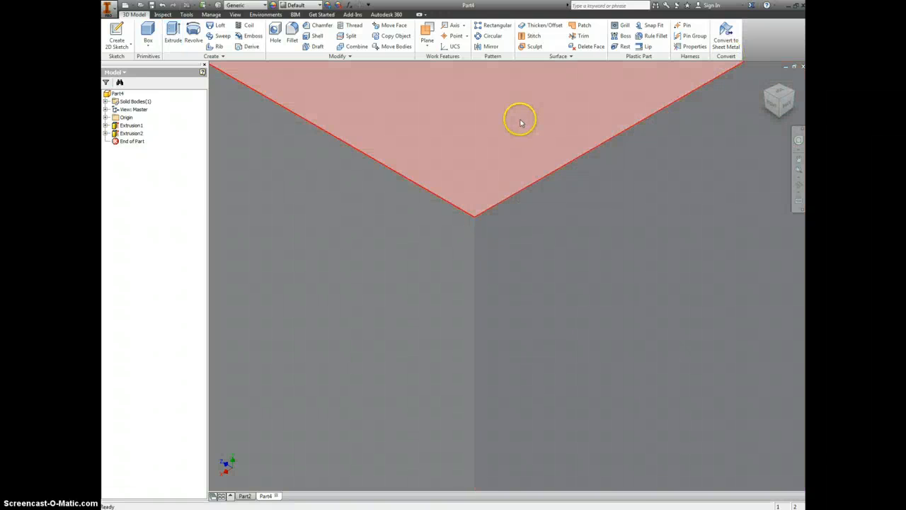
middle_click(520, 122)
middle_click(521, 122)
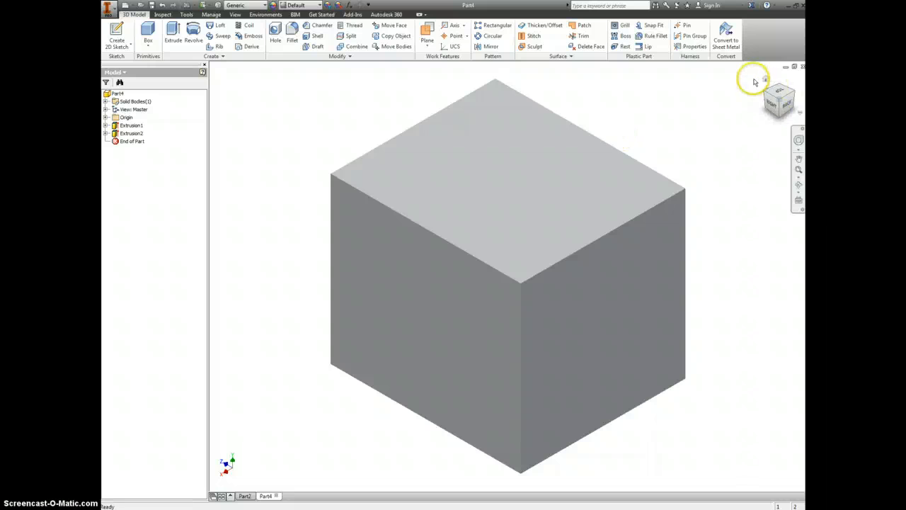
left_click(765, 79)
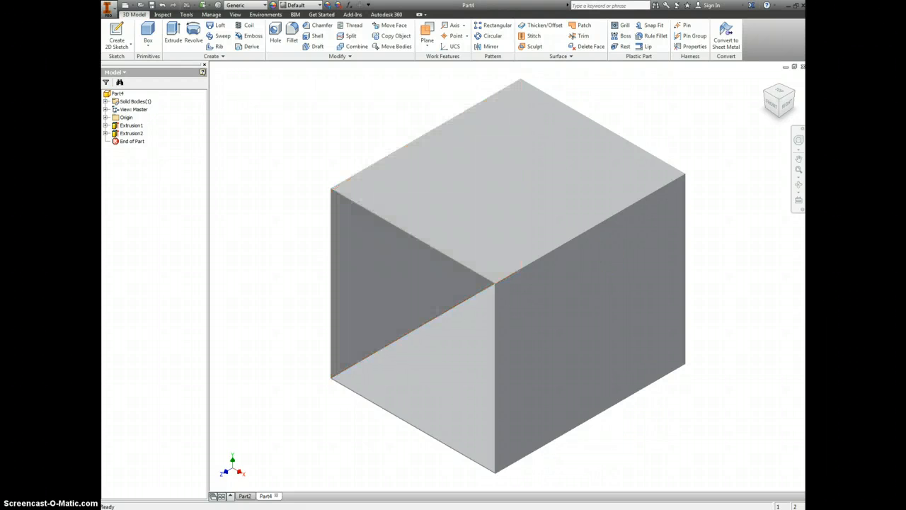
- Switch to Fire Box.pdf and examine the fire box, side view, blower and plenum drawings for the underside opening
left_click_drag(805, 135, 462, 97)
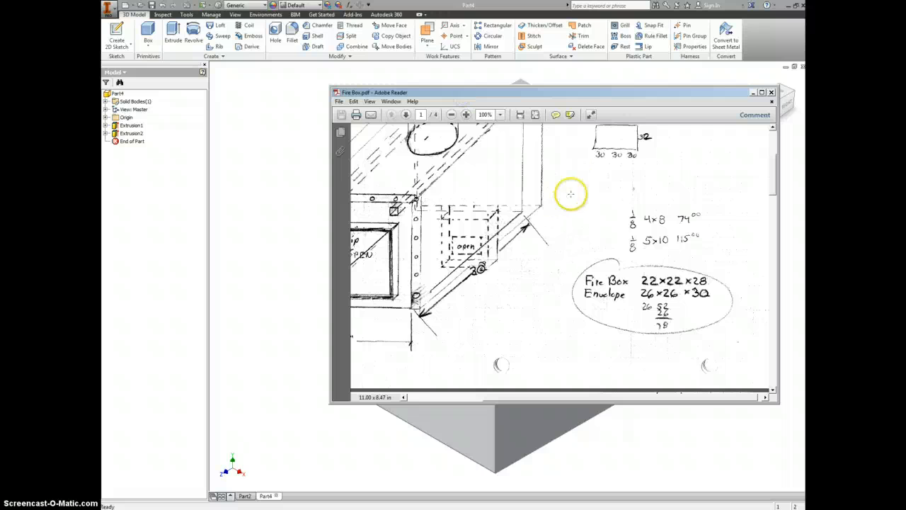
double_click(599, 100)
scroll(519, 179, "up", 3)
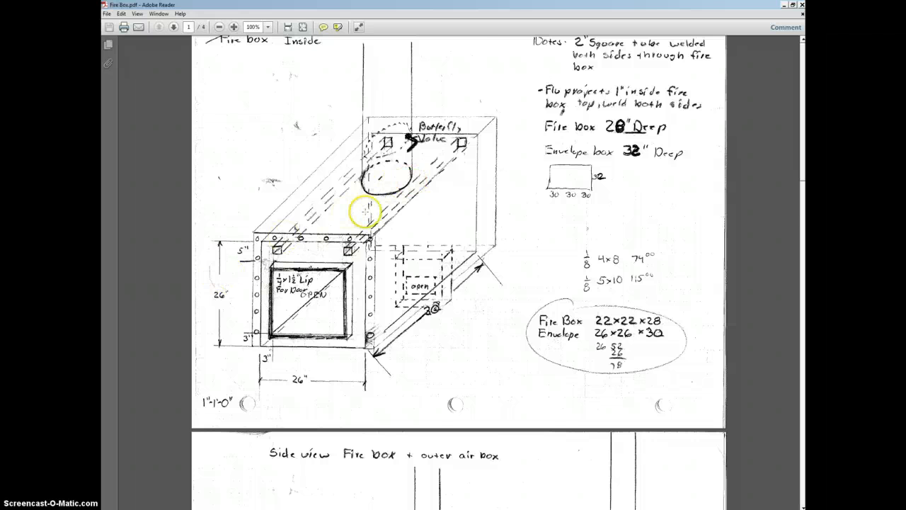
scroll(361, 208, "down", 10)
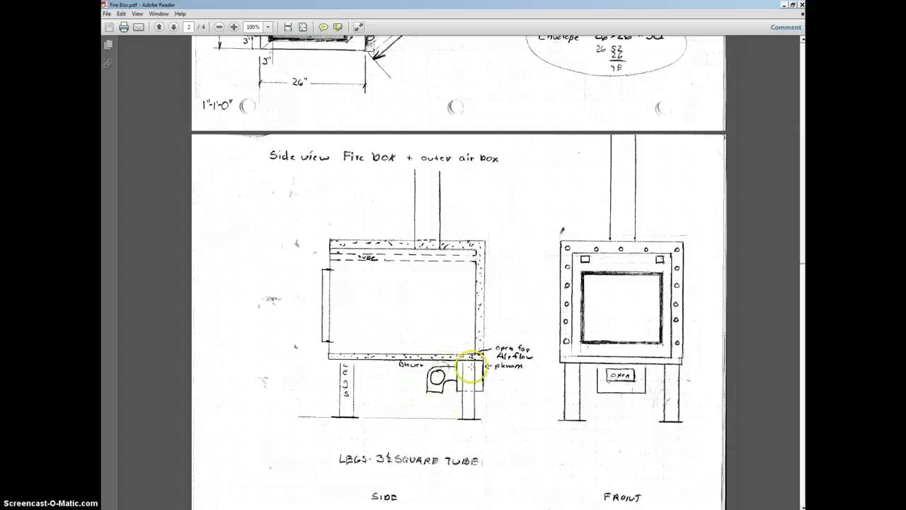
scroll(528, 313, "down", 12)
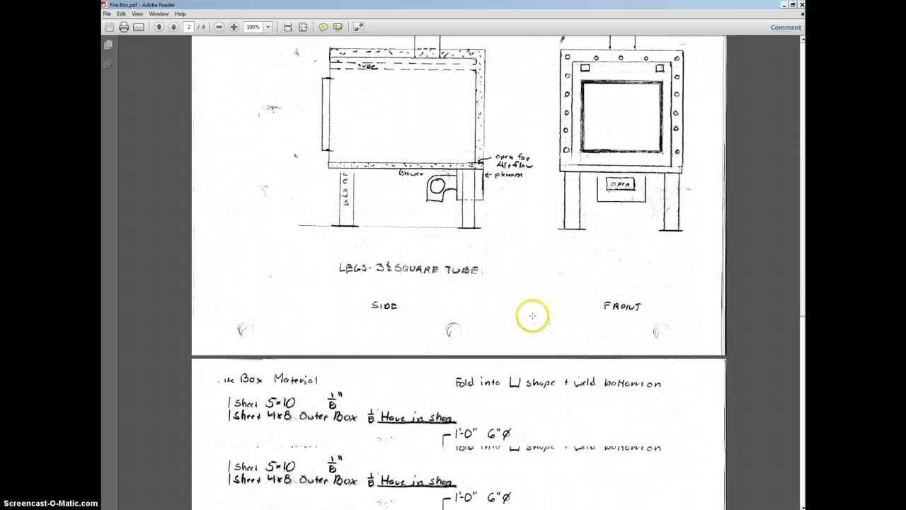
scroll(532, 316, "down", 16)
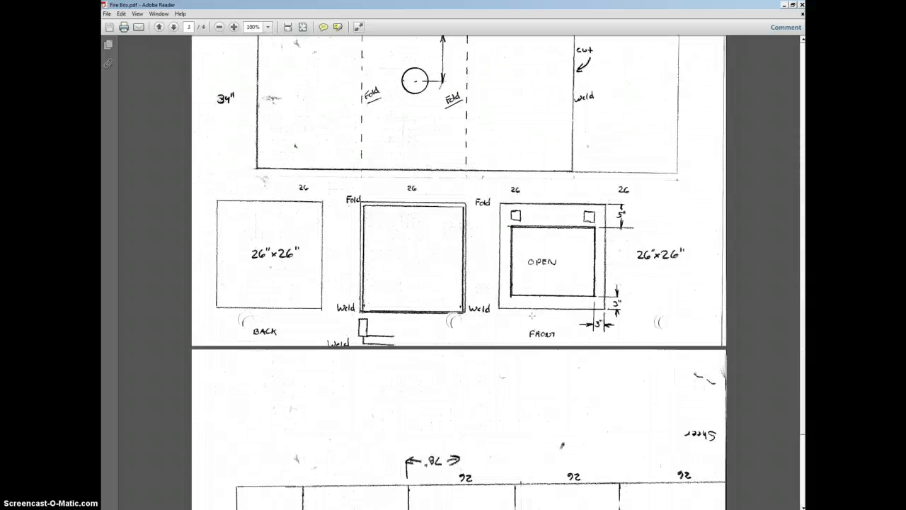
scroll(531, 315, "up", 18)
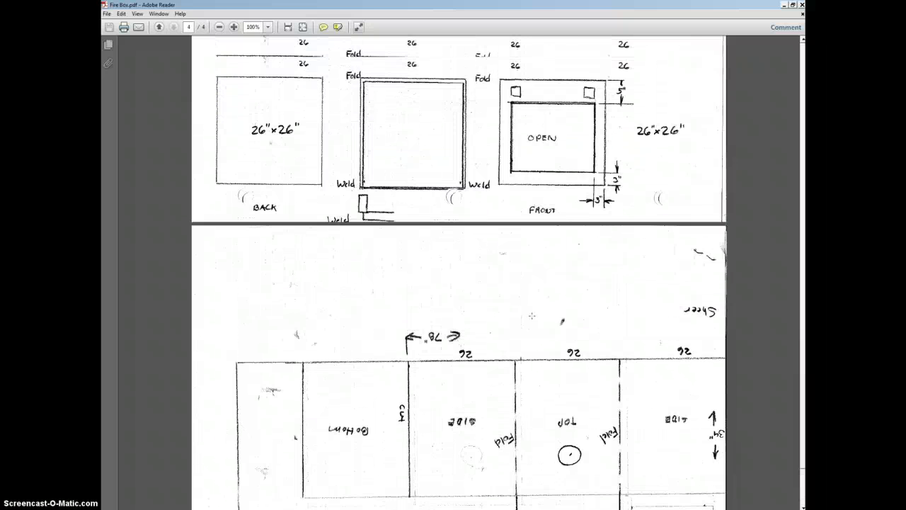
scroll(532, 315, "up", 20)
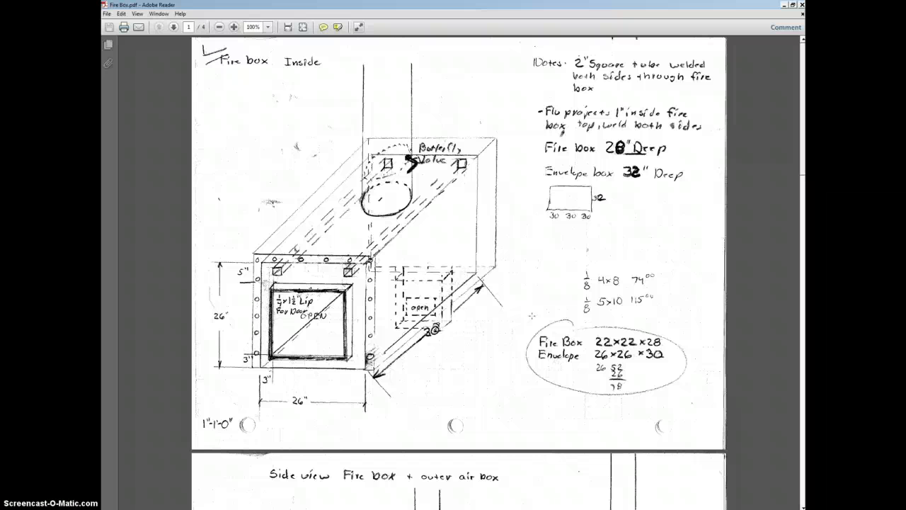
left_click(571, 259)
left_click(453, 230)
scroll(464, 265, "down", 10)
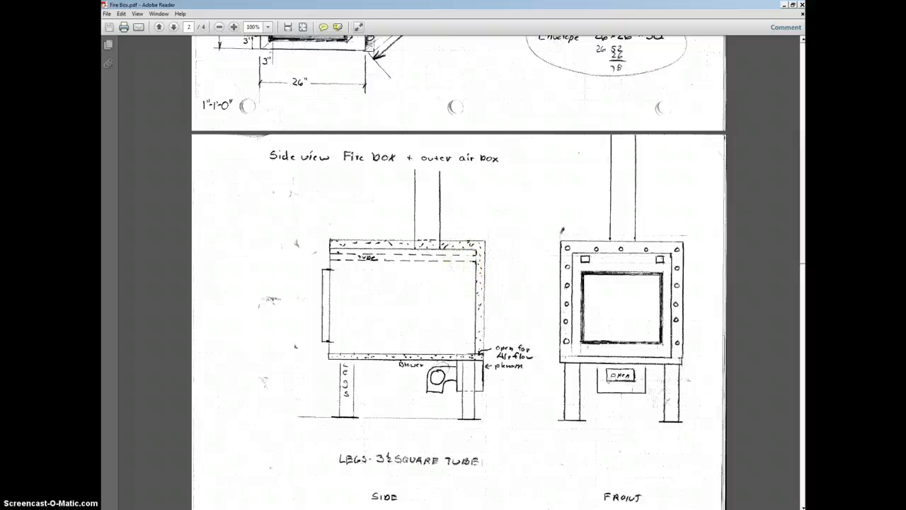
- Switch back to Inventor and start a new sketch on the outer bottom face of the box
key("alt+Tab")
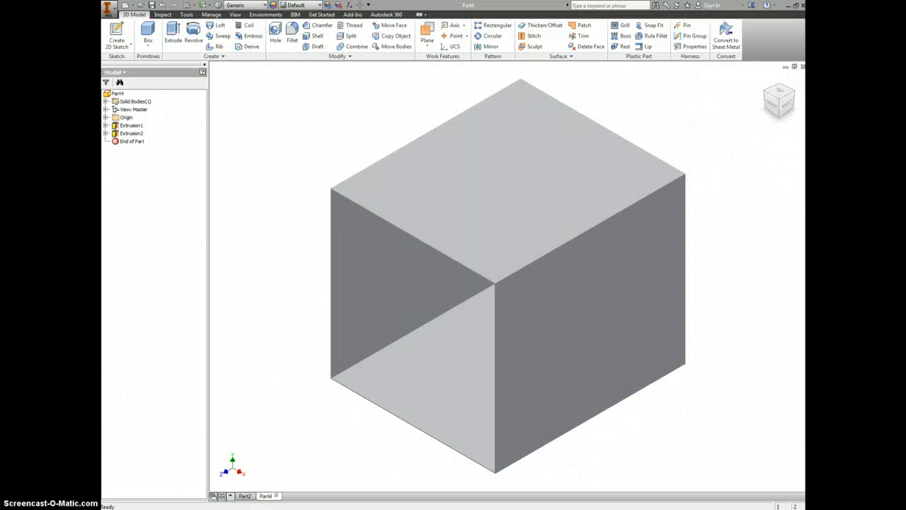
left_click(777, 112)
right_click(558, 385)
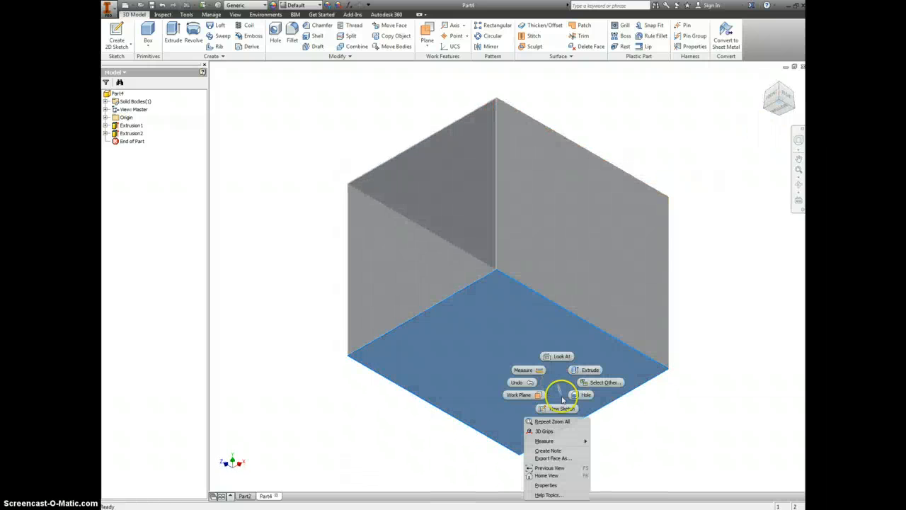
left_click(558, 405)
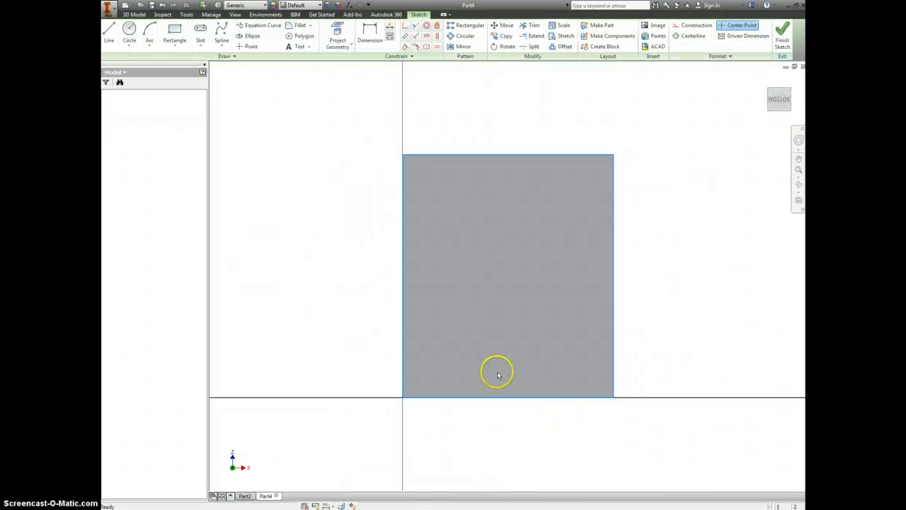
- Sketch a two-point rectangle about 17 by 3.8 in near the back edge of the bottom face
right_click(455, 338)
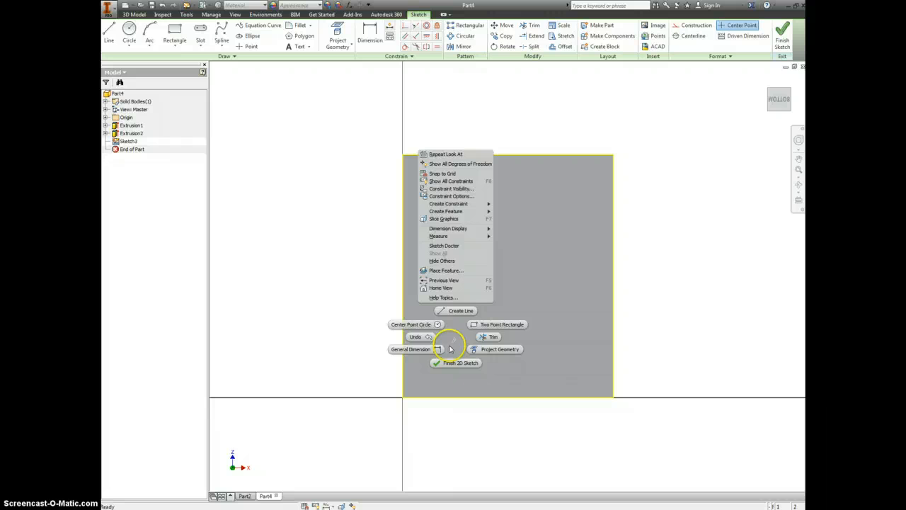
left_click(485, 327)
left_click(436, 349)
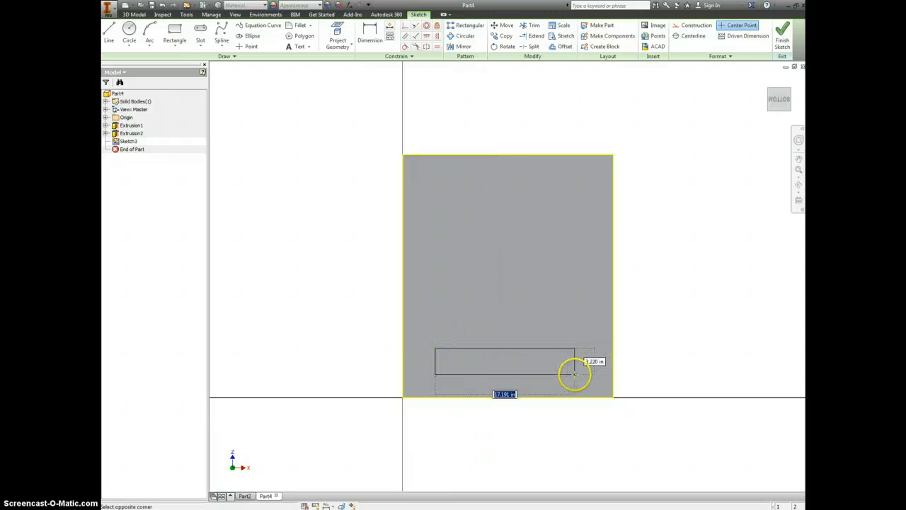
left_click(577, 379)
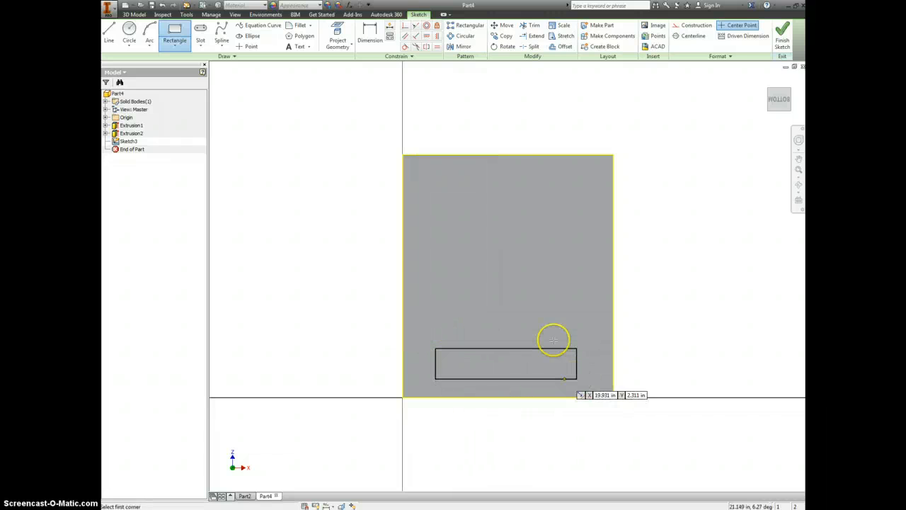
- Align the rectangle's edge midpoint vertically with the midpoint of the face's back edge, and narrow the rectangle
left_click(436, 35)
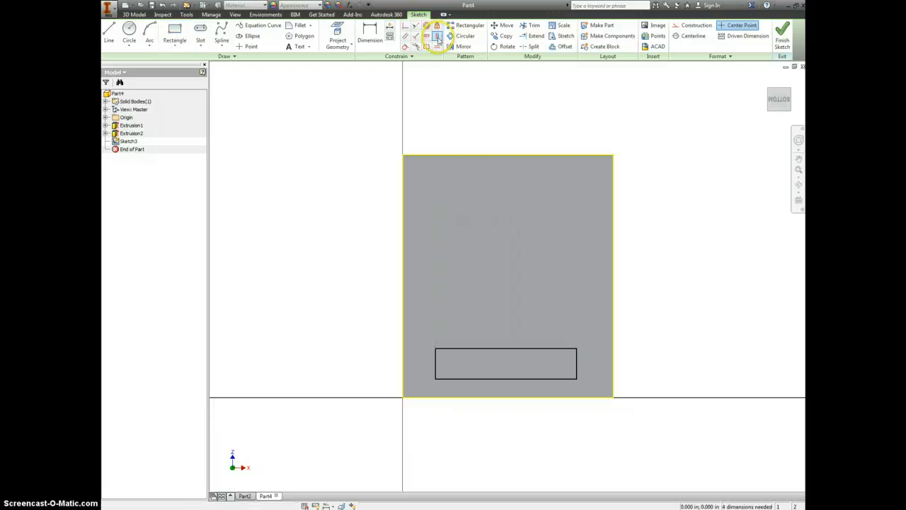
left_click(508, 398)
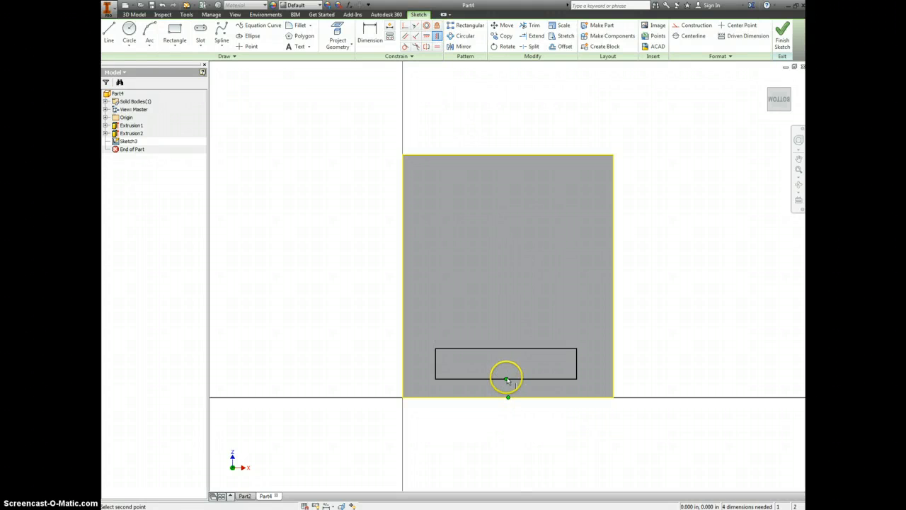
left_click(508, 379)
key("Escape")
left_click_drag(576, 366, 557, 367)
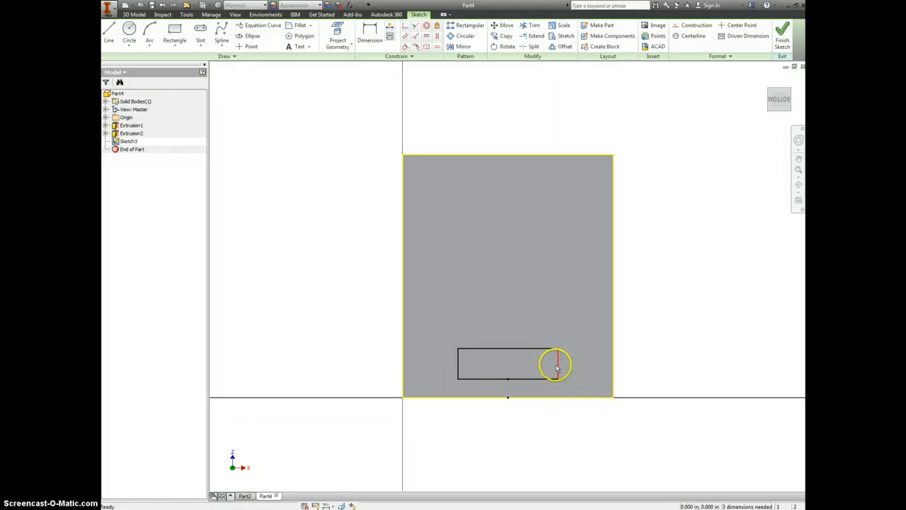
- Dimension the rectangle's height to 4 in and its distance from the face's back edge to 1 in
key("d")
left_click(458, 363)
left_click(443, 367)
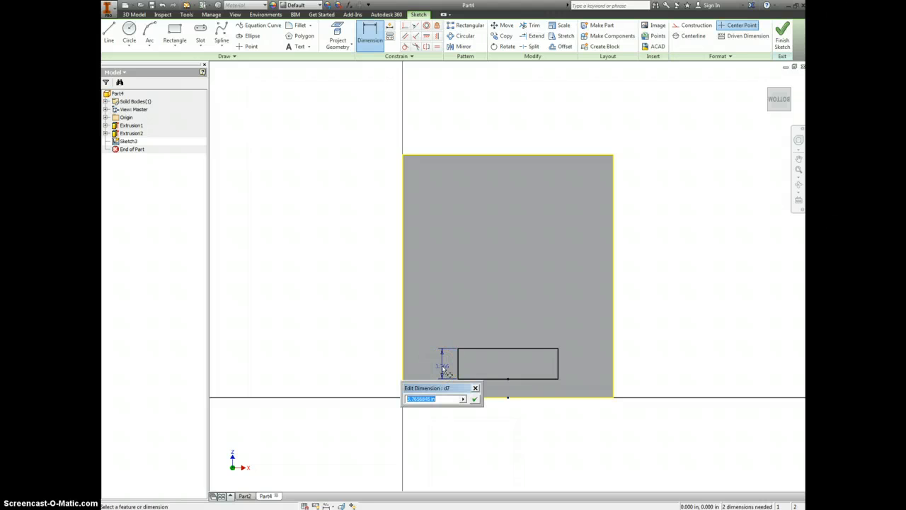
type("4")
key("Return")
left_click(465, 379)
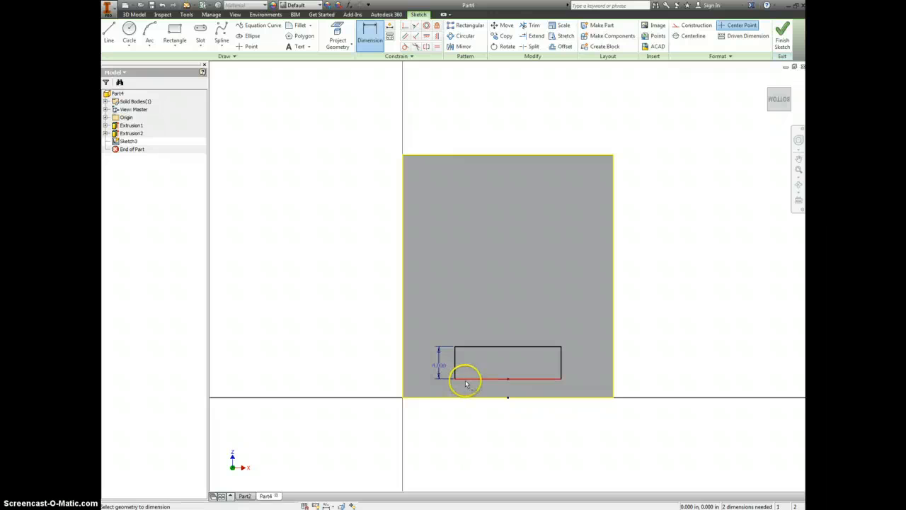
left_click(466, 394)
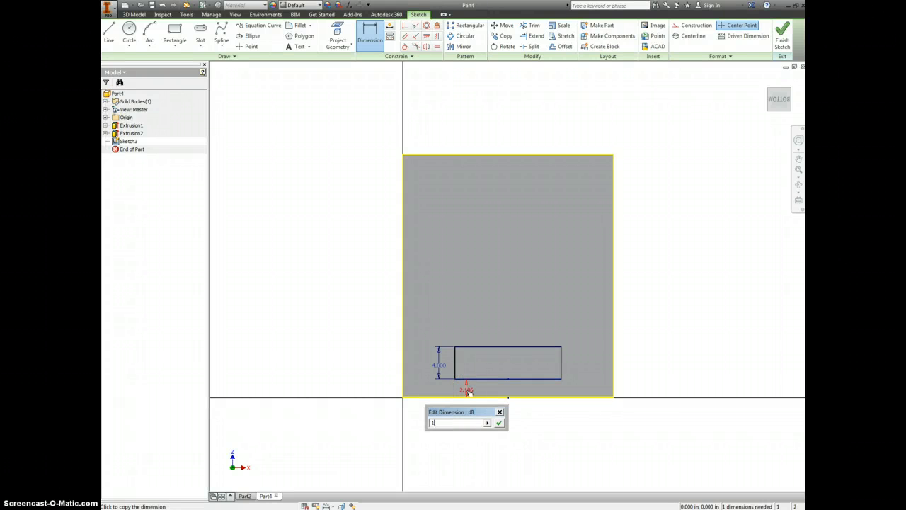
key("Return")
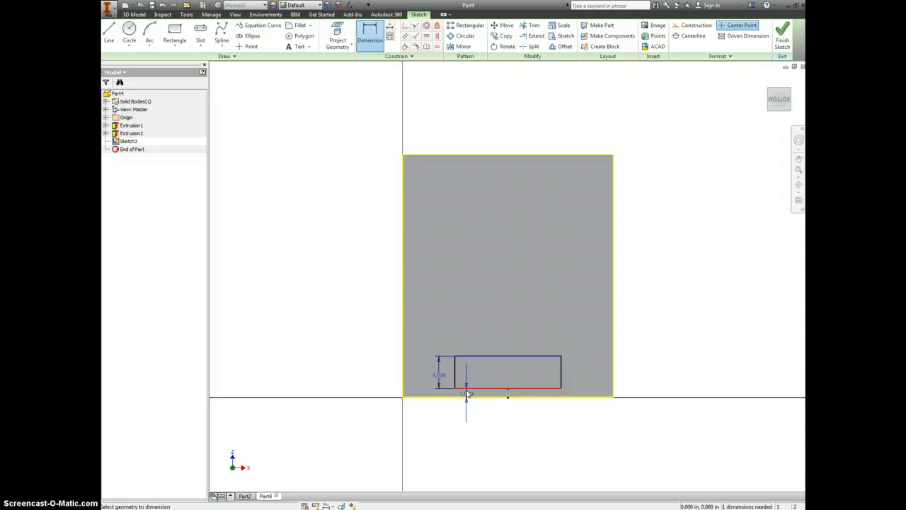
- Dimension the rectangle's width to 12 in
left_click(479, 356)
left_click(498, 336)
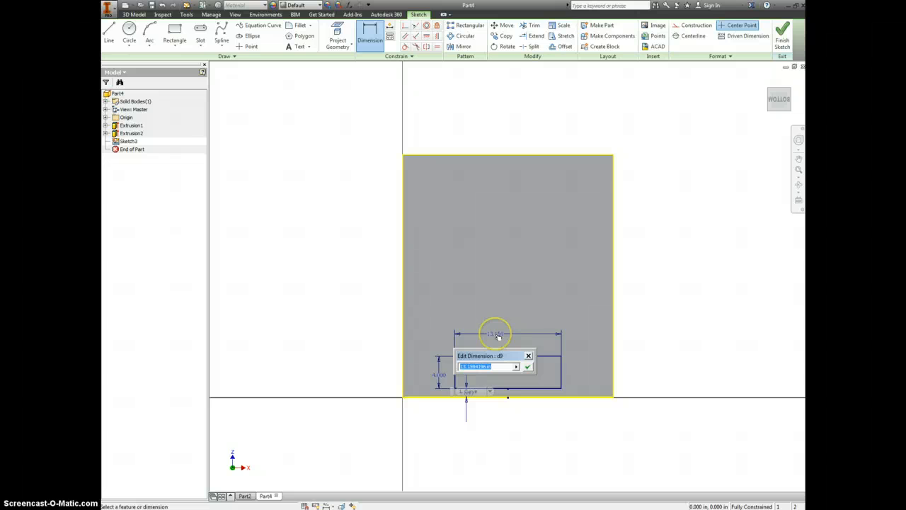
type("12")
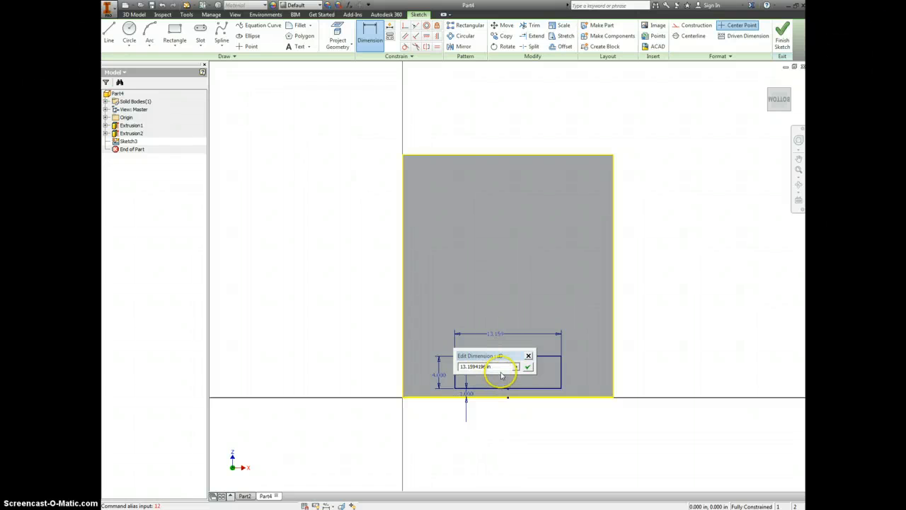
left_click_drag(496, 367, 448, 367)
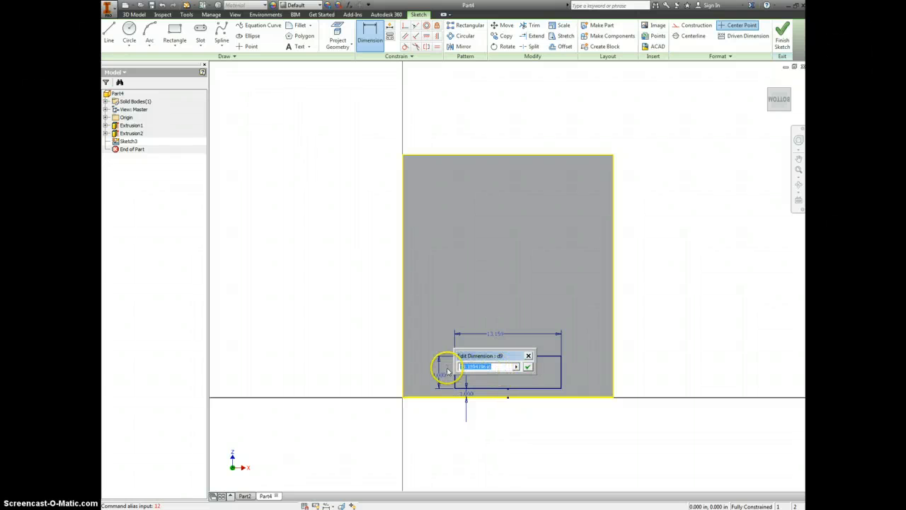
key("Return")
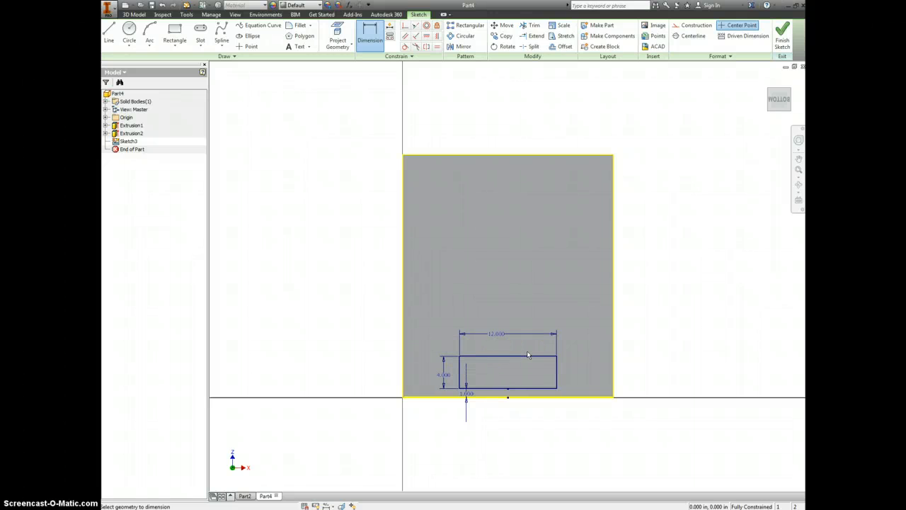
left_click(525, 352)
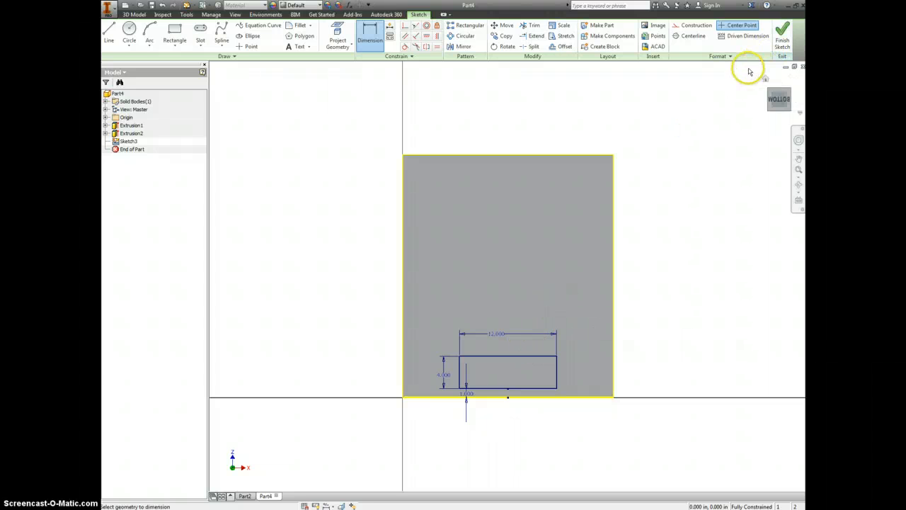
- Offset the rectangle inward and dimension the gap between the two outlines to 0.125 in
left_click(553, 48)
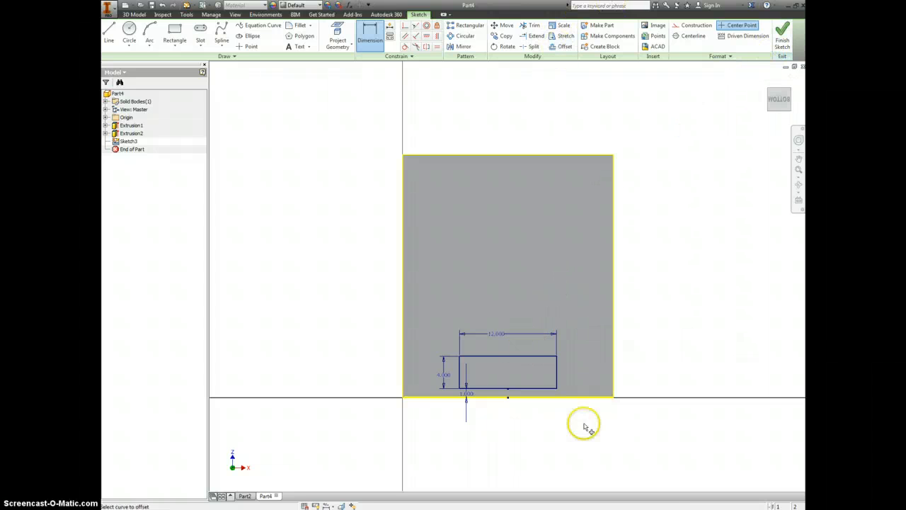
left_click(522, 357)
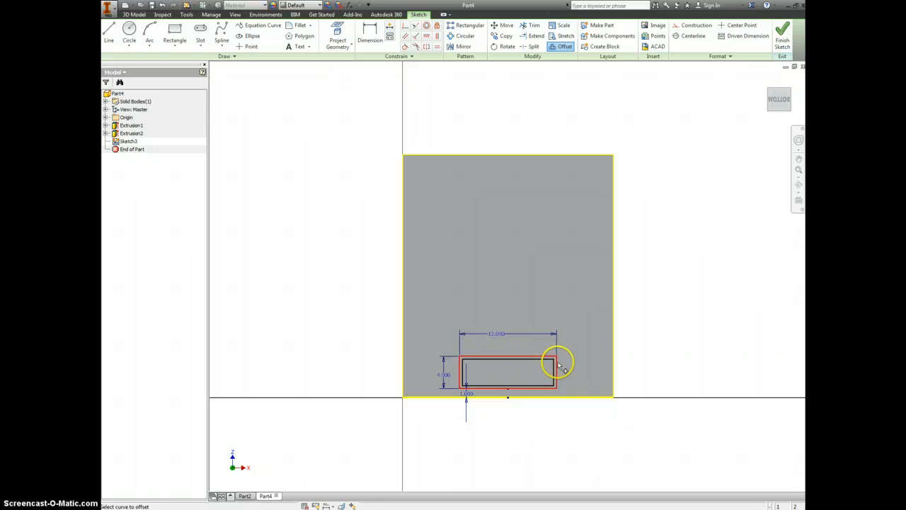
scroll(558, 364, "up", 5)
key("d")
left_click(540, 377)
left_click(551, 374)
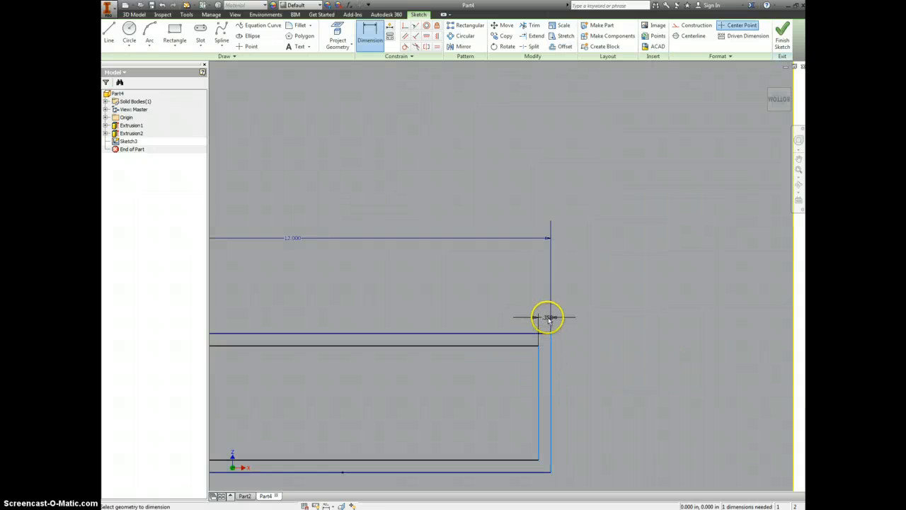
left_click(549, 319)
type(".125")
key("Return")
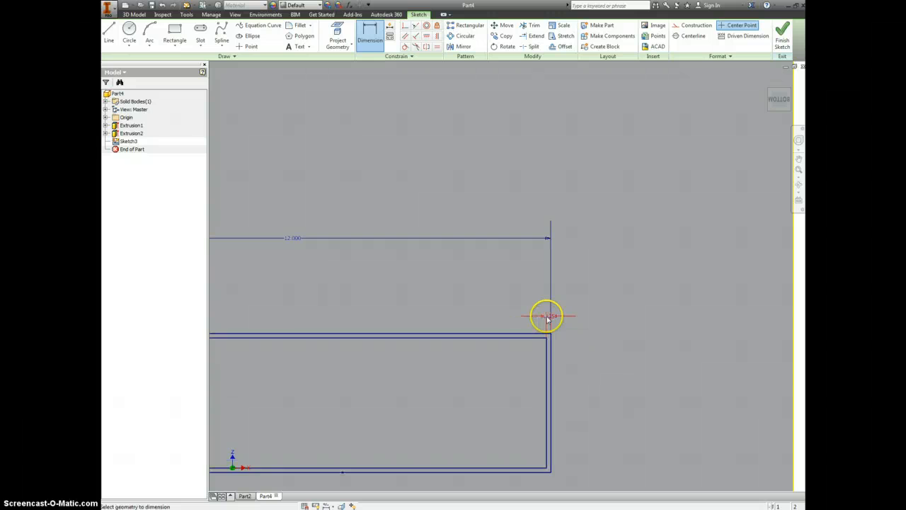
- Extrude the narrow band between the two rectangular outlines 0.75 in outward from the box's underside
scroll(481, 361, "down", 3)
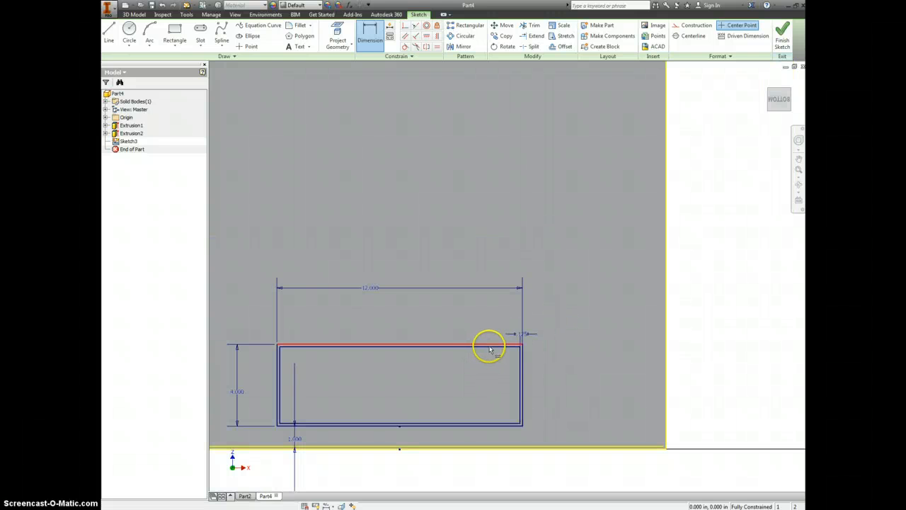
scroll(487, 348, "up", 3)
key("F6")
key("e")
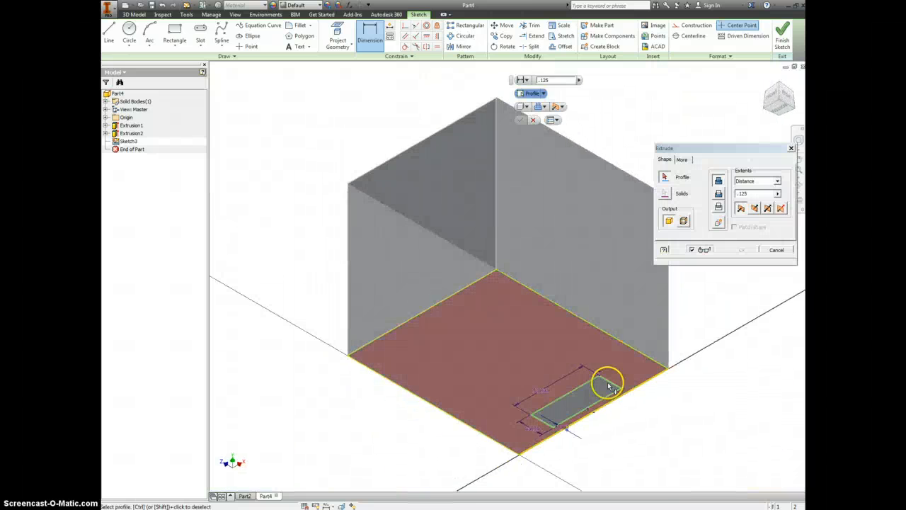
scroll(607, 378, "up", 3)
left_click(605, 374)
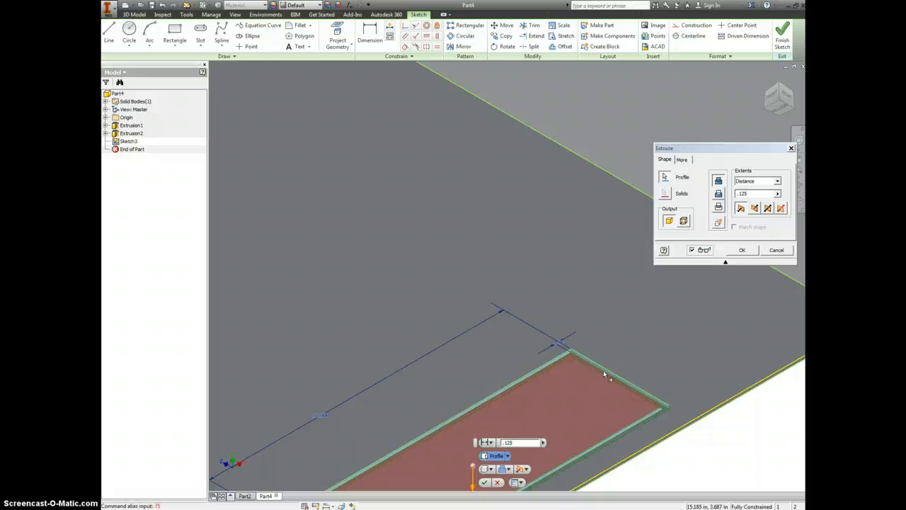
left_click(729, 252)
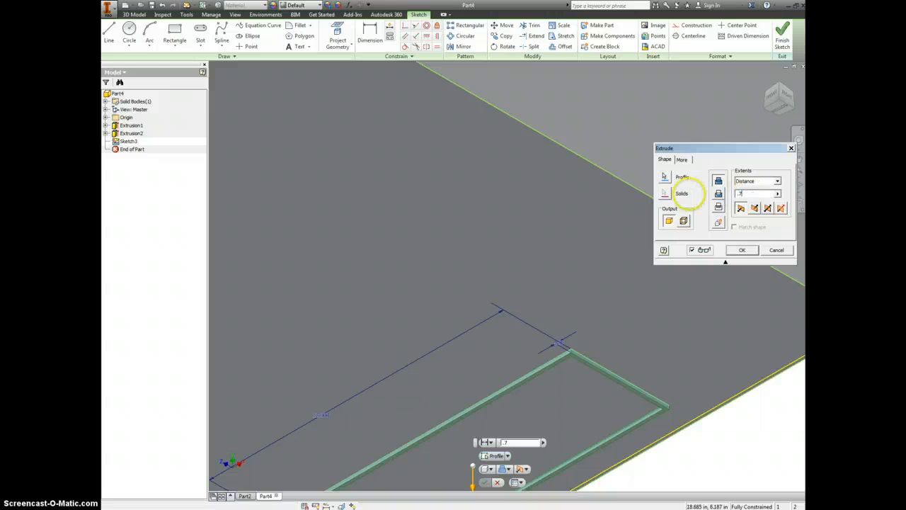
key("Return")
- Create a sketch on the underside face enclosed by the plenum frame and cut that area 0.125 in deep through the floor
left_click(556, 432)
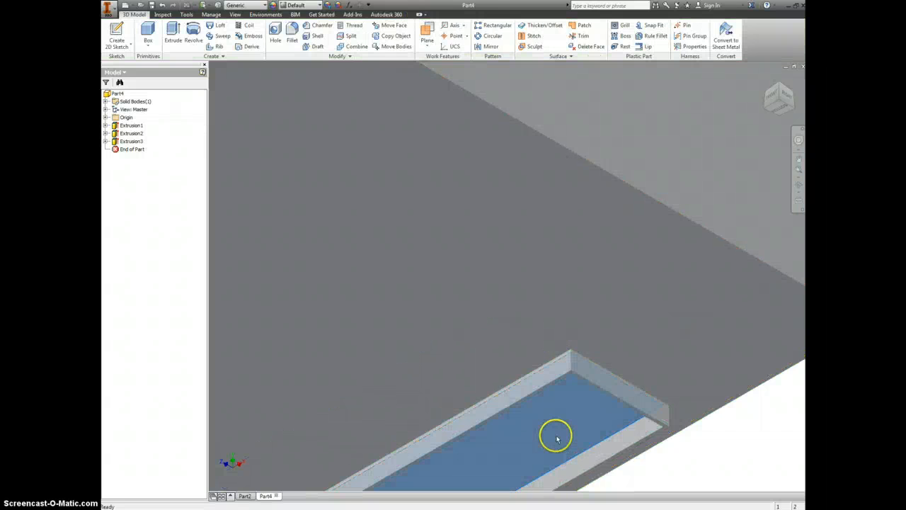
right_click(556, 443)
left_click(556, 461)
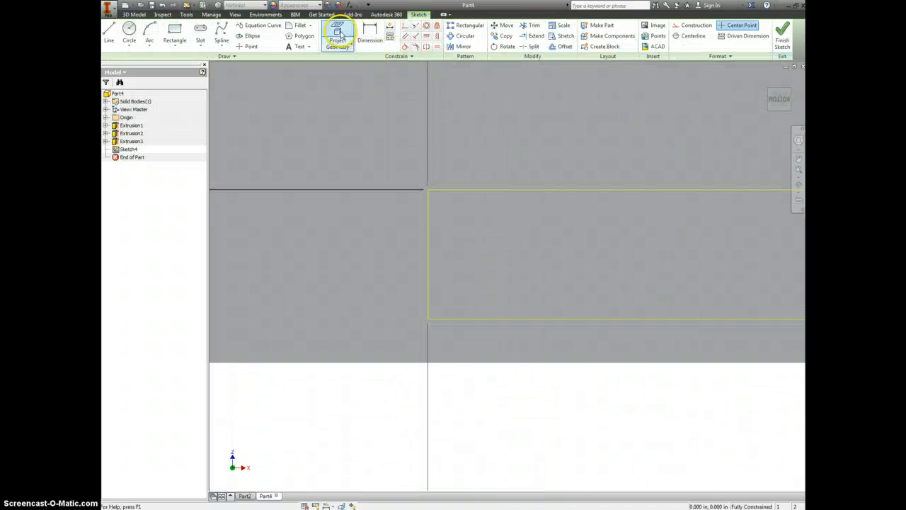
left_click(782, 30)
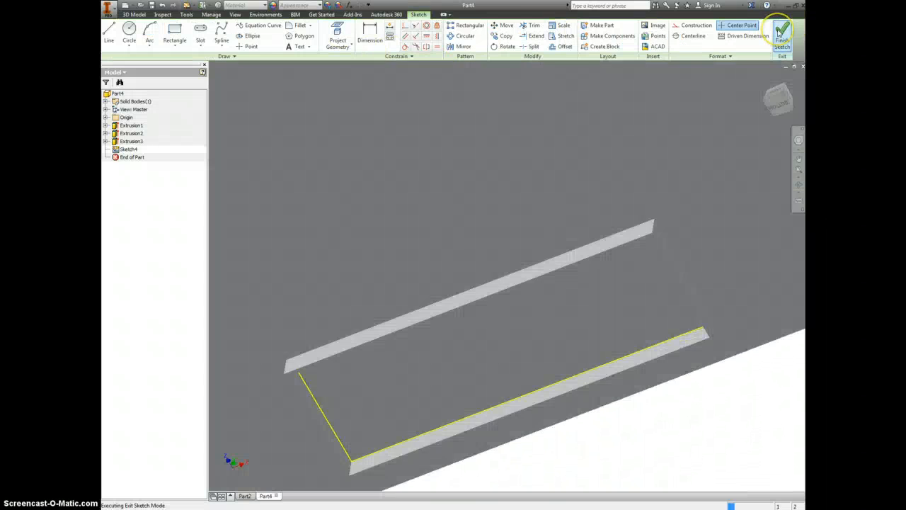
key("e")
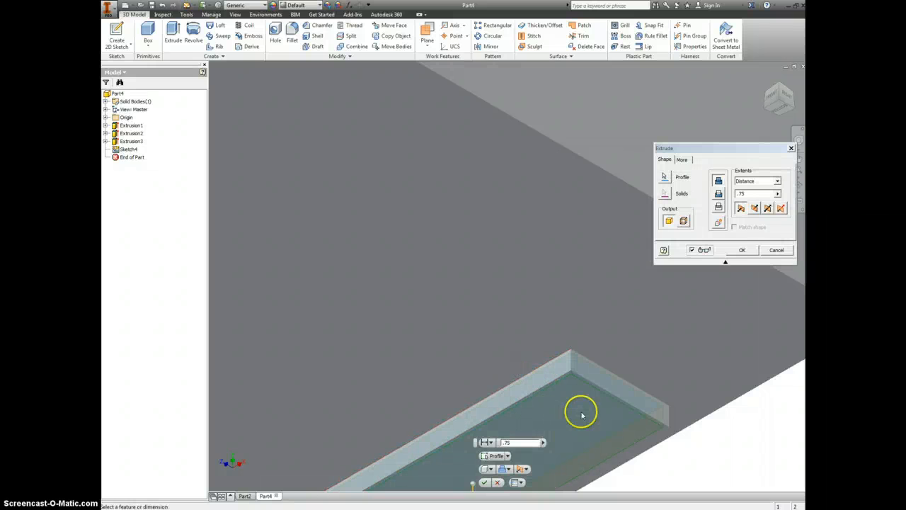
left_click(717, 194)
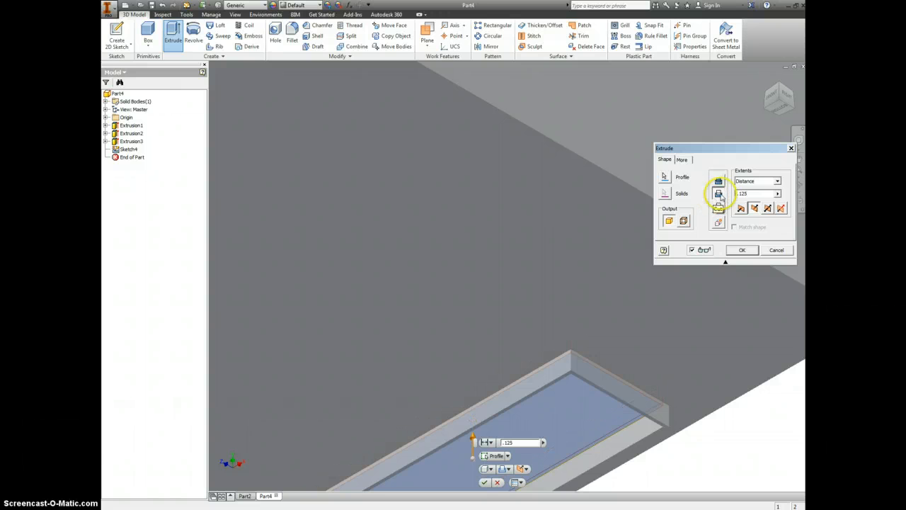
key("Return")
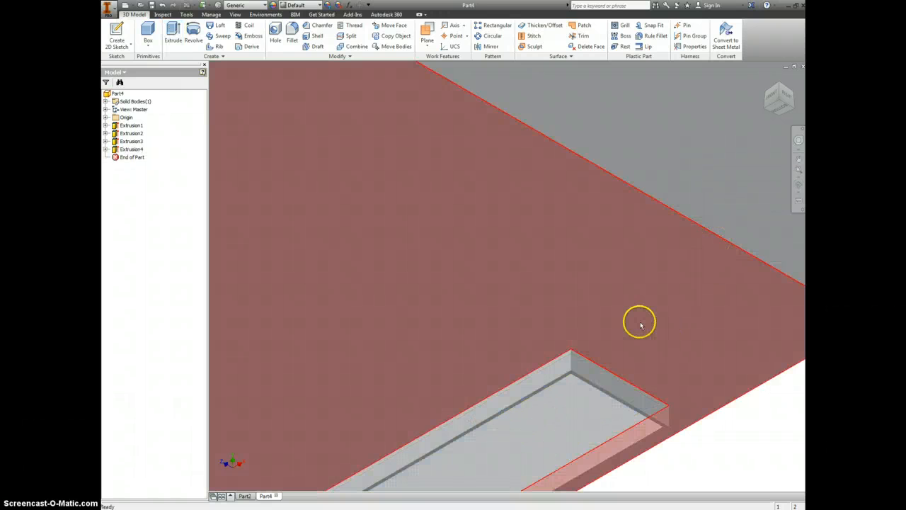
- Examine the plenum frame and opening on the underside from several angles and return the model to its home view
scroll(641, 323, "up", 5)
middle_click_drag(672, 371, 666, 354, "shift")
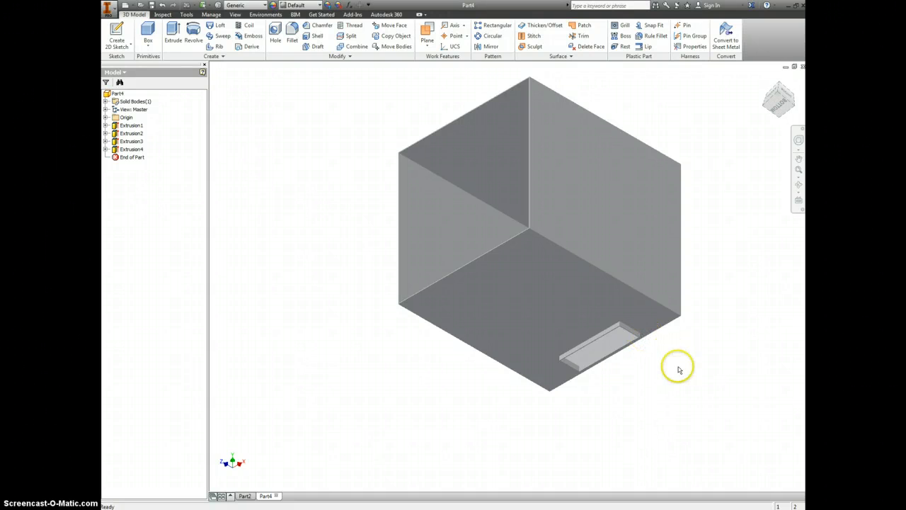
middle_click_drag(649, 330, 682, 229, "shift")
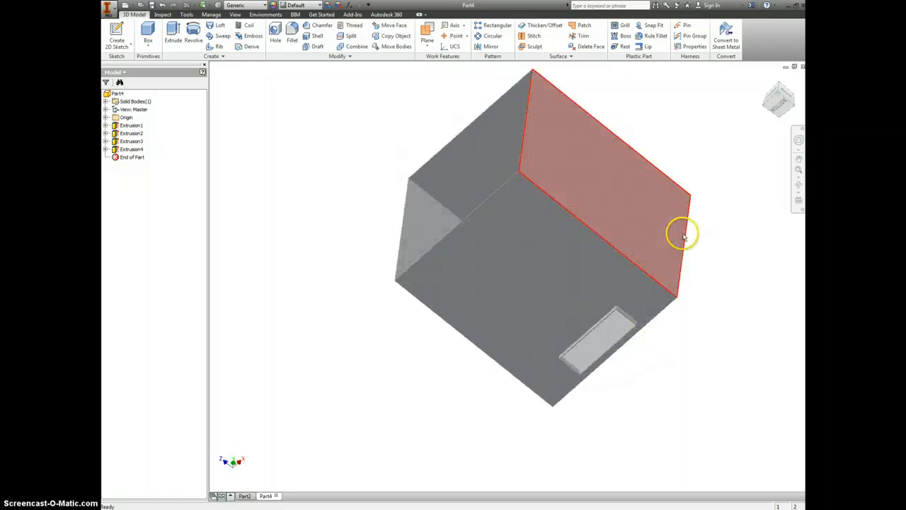
left_click(794, 106)
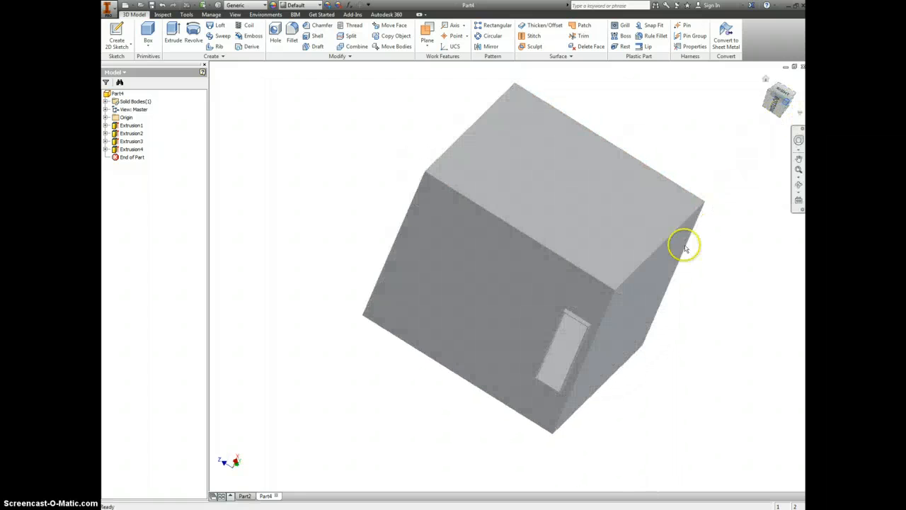
left_click_drag(770, 84, 767, 80)
left_click(766, 80)
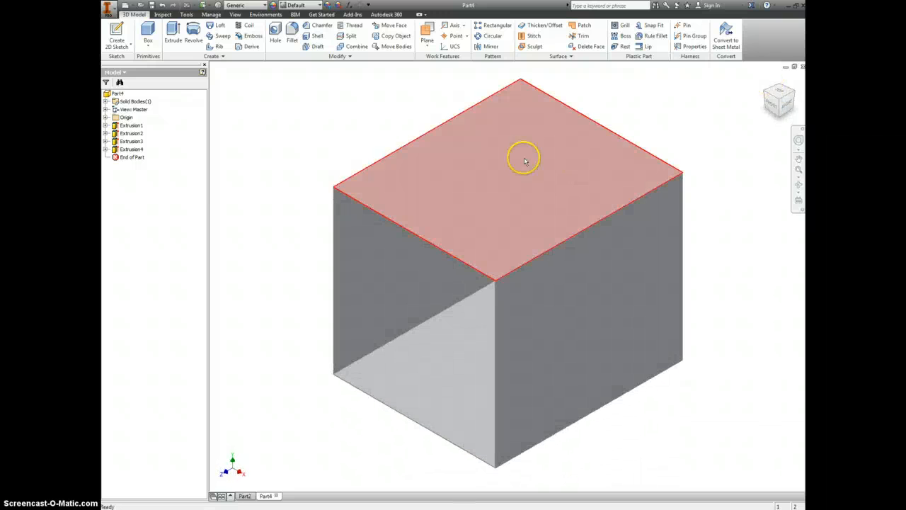